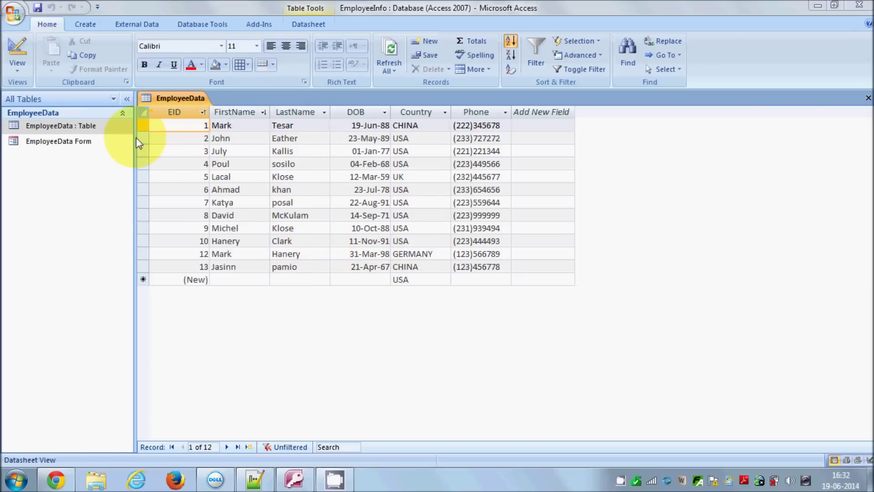
- Open the existing EmployeeData Form to view its records
left_click(84, 25)
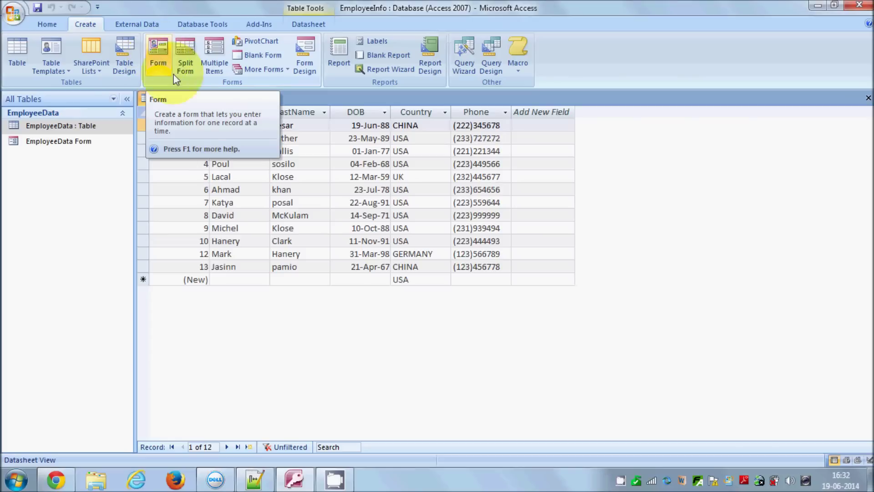
left_click(93, 144)
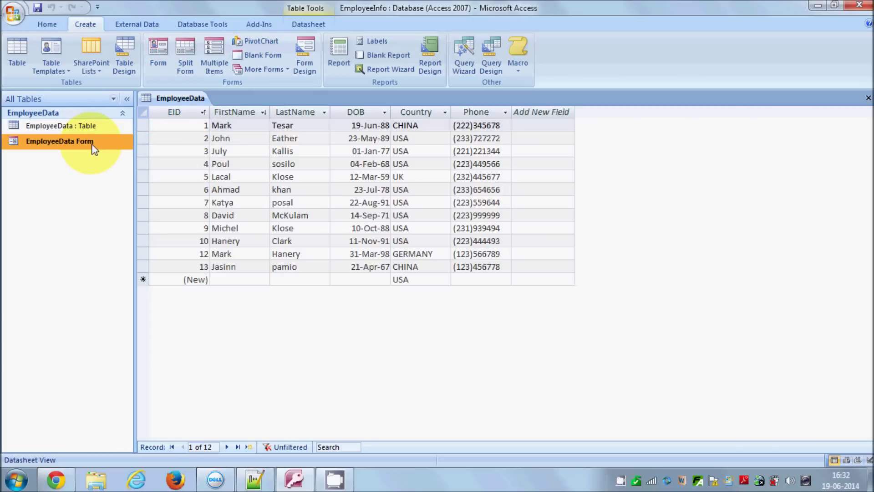
right_click(94, 145)
left_click(121, 156)
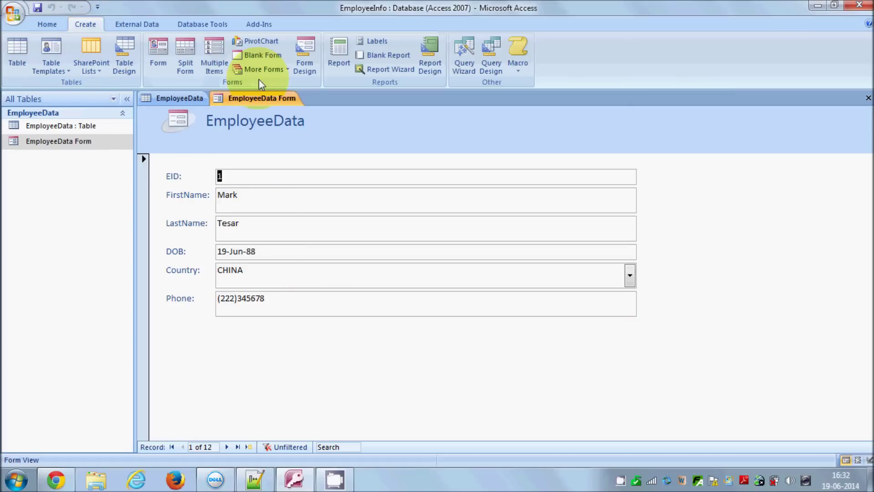
- Start the Form Wizard and add all fields of the EmployeeData table to the new form
left_click(283, 74)
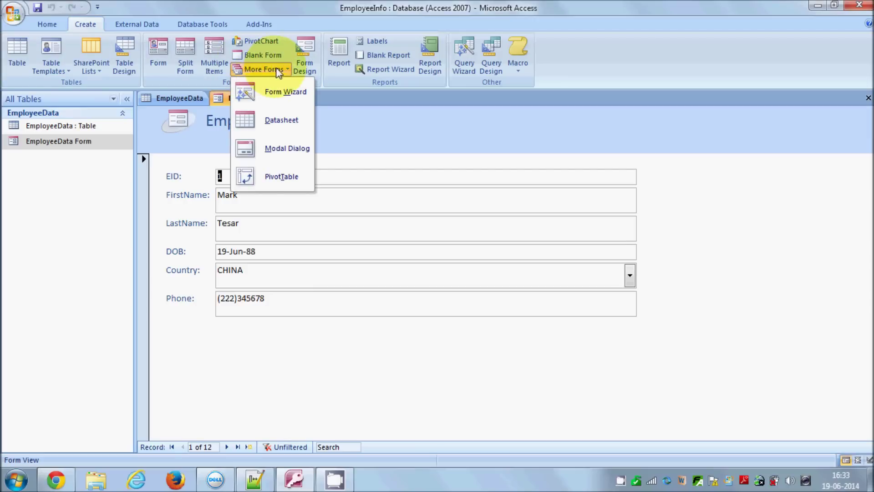
left_click(272, 97)
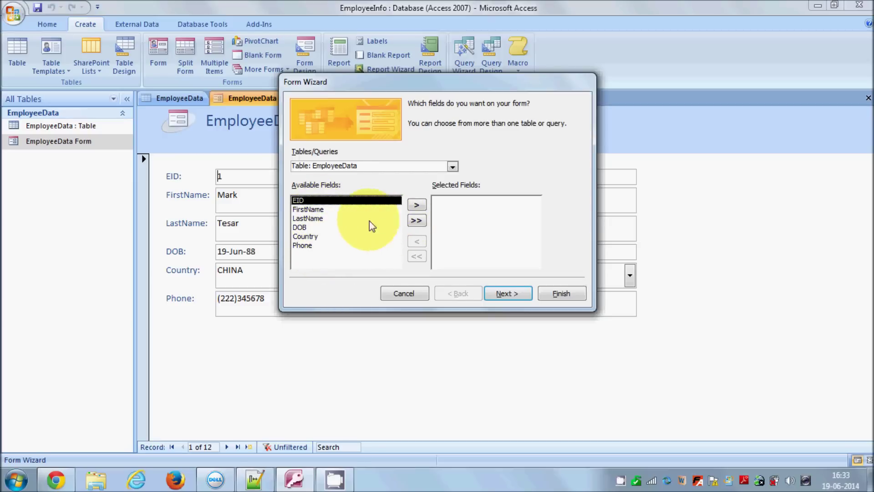
left_click(415, 221)
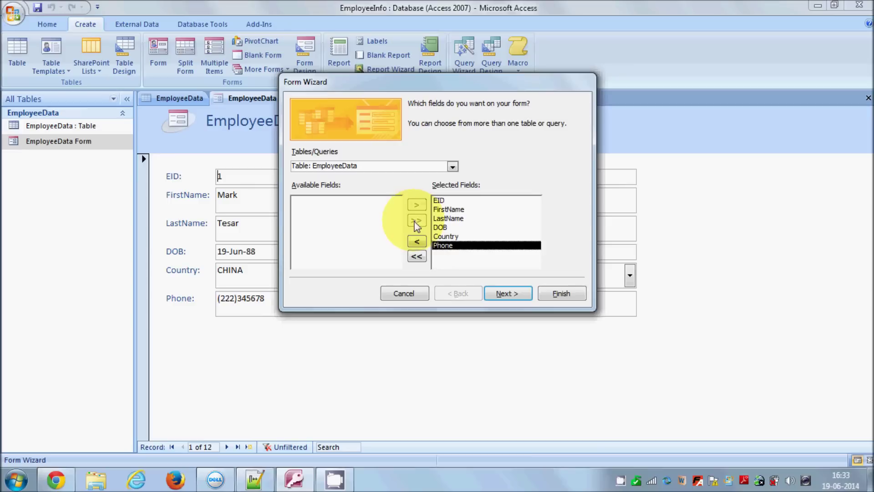
- Try removing the EID field from the selection and adding it back, then clear all selected fields
left_click(444, 202)
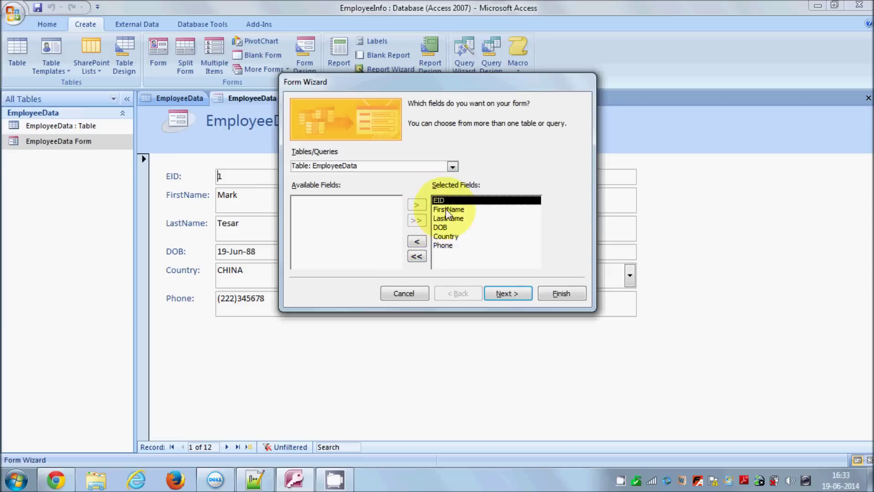
left_click(418, 242)
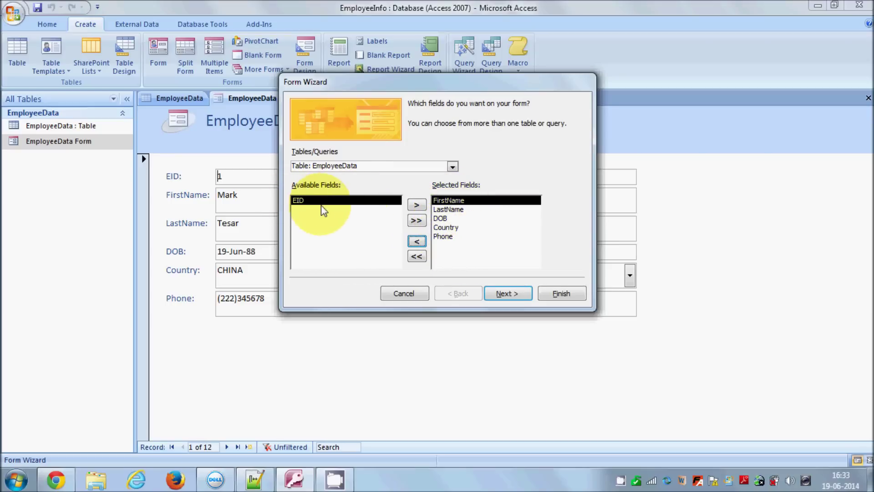
left_click(416, 205)
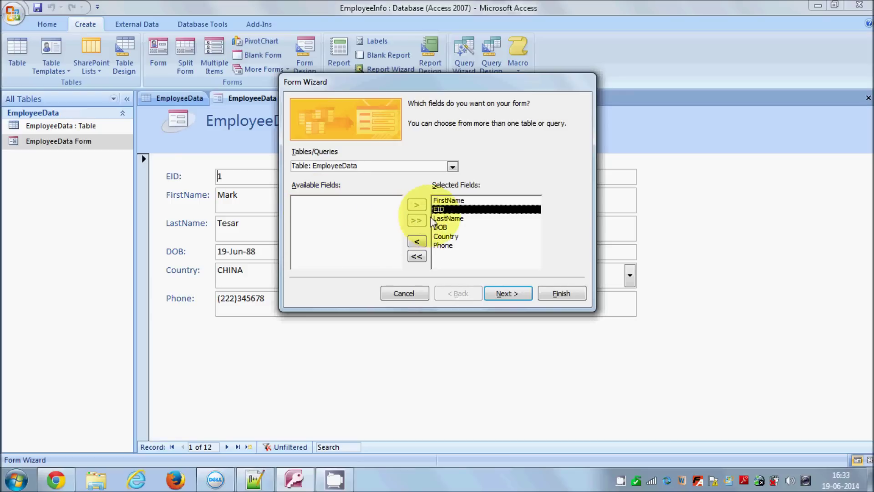
left_click(439, 201)
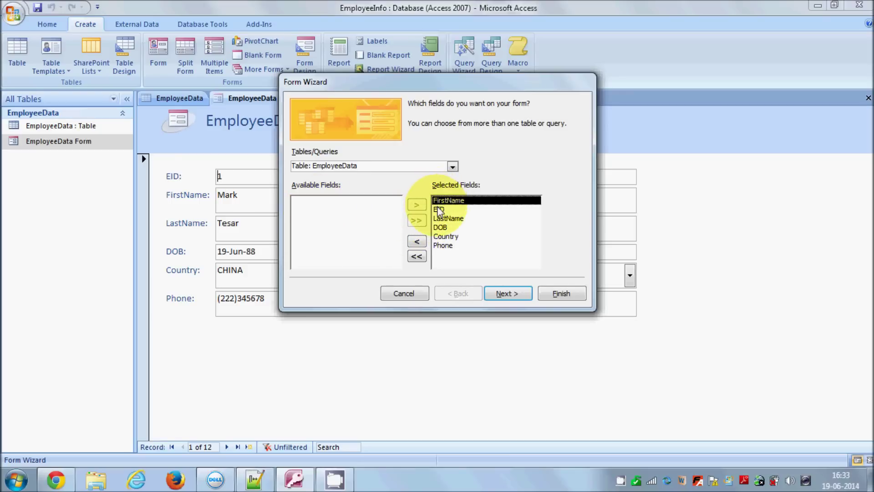
left_click(440, 209)
left_click(417, 255)
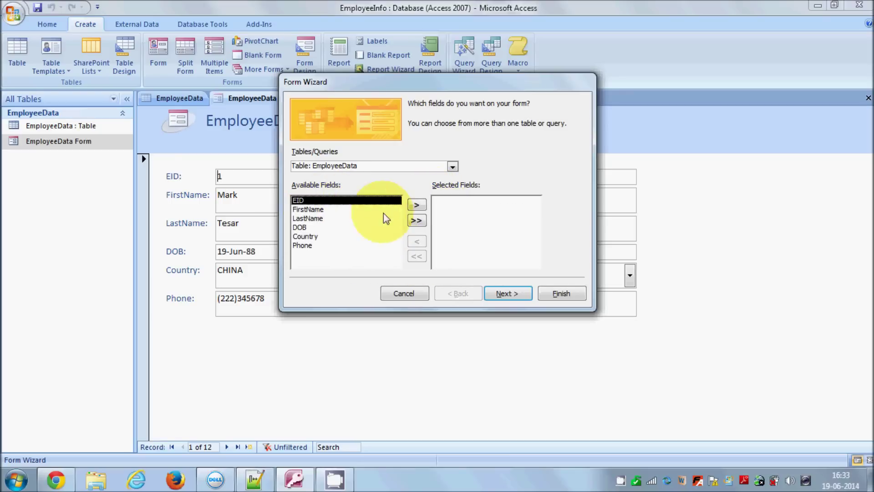
- Include all EmployeeData fields in the form and choose the Columnar layout after previewing Tabular, Datasheet and Justified
left_click(410, 221)
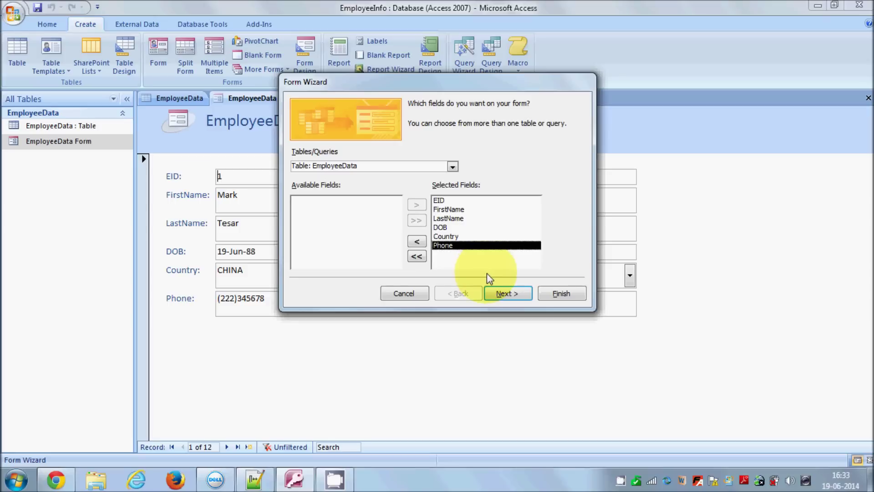
left_click(503, 295)
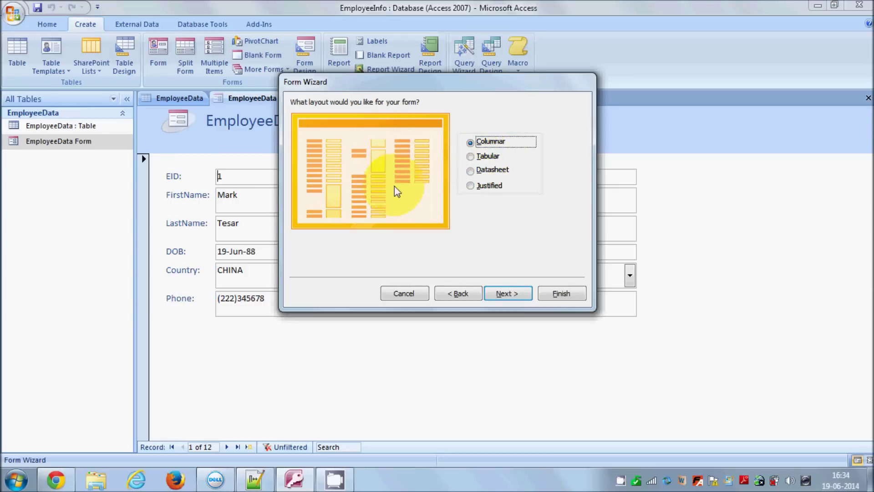
left_click(470, 157)
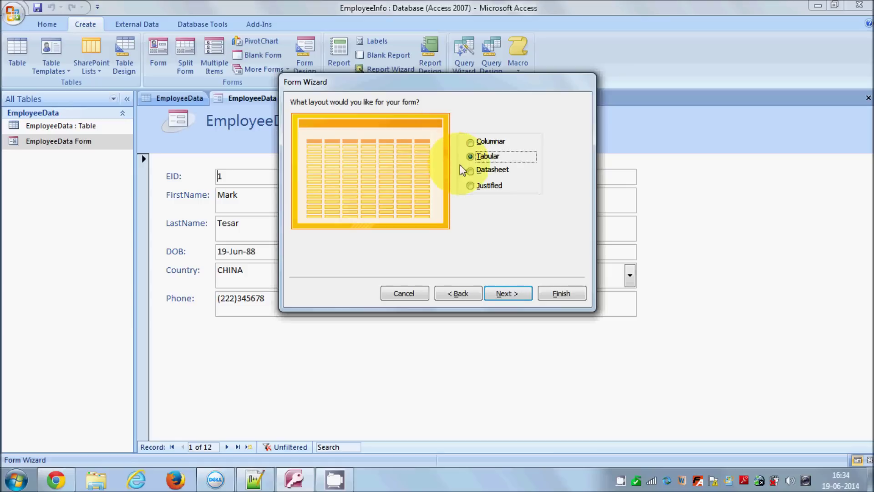
left_click(471, 172)
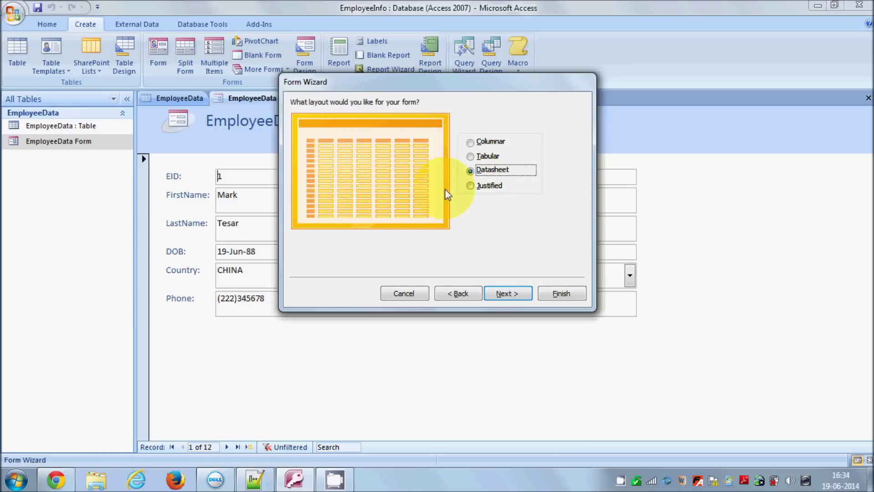
left_click(472, 186)
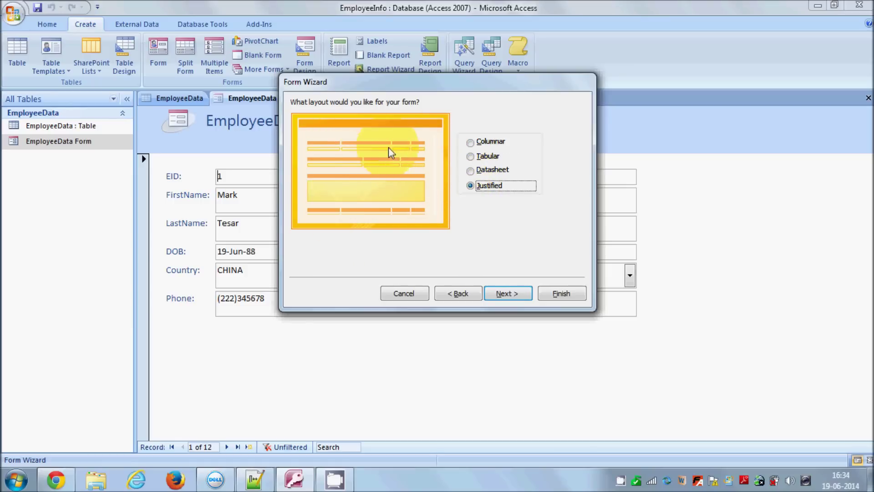
left_click(472, 145)
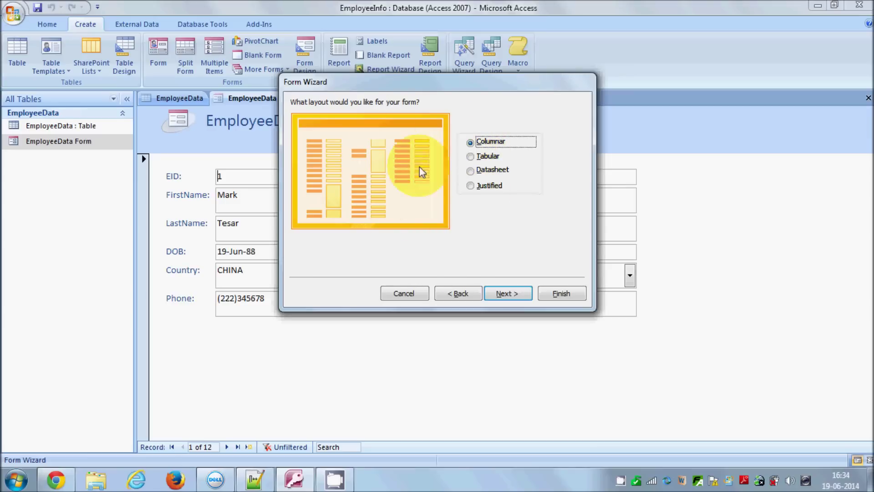
left_click(504, 294)
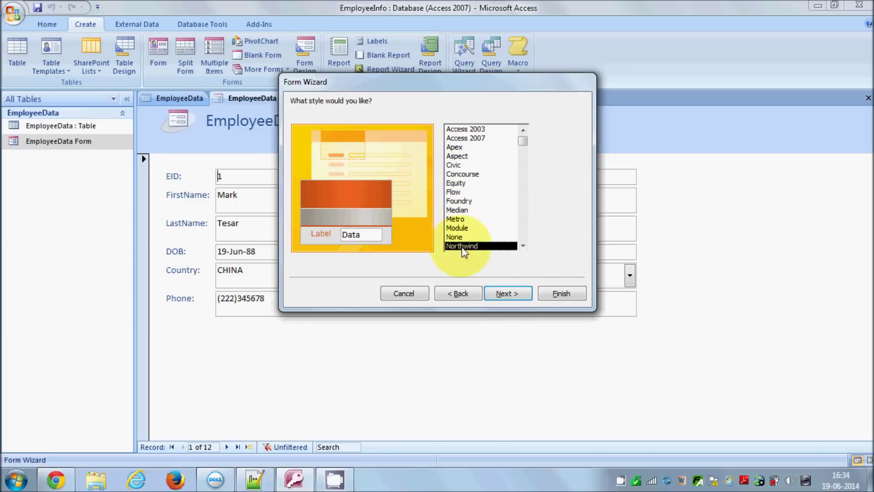
- Preview the available form styles, including Metro, Foundry, None, Module, Flow, Civic and Aspect
left_click(455, 219)
left_click(458, 201)
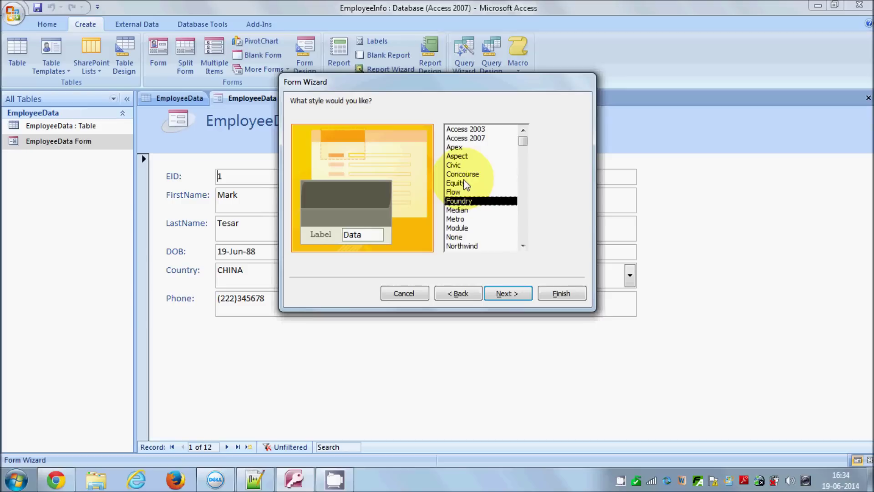
left_click(456, 183)
left_click(454, 165)
left_click(458, 201)
left_click(456, 219)
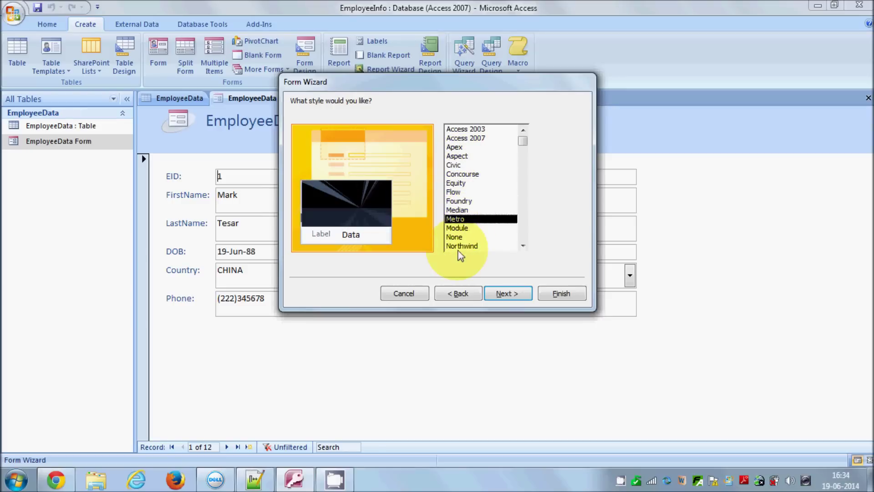
left_click(461, 246)
left_click(458, 237)
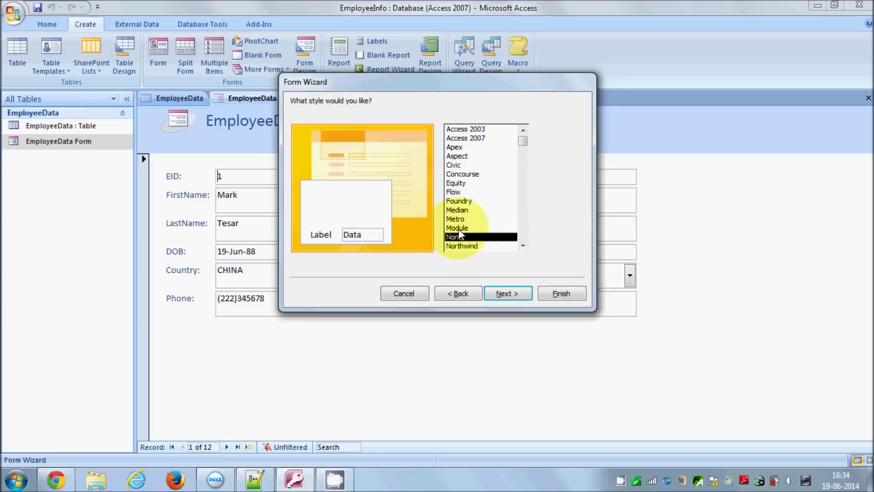
left_click(458, 229)
left_click(458, 218)
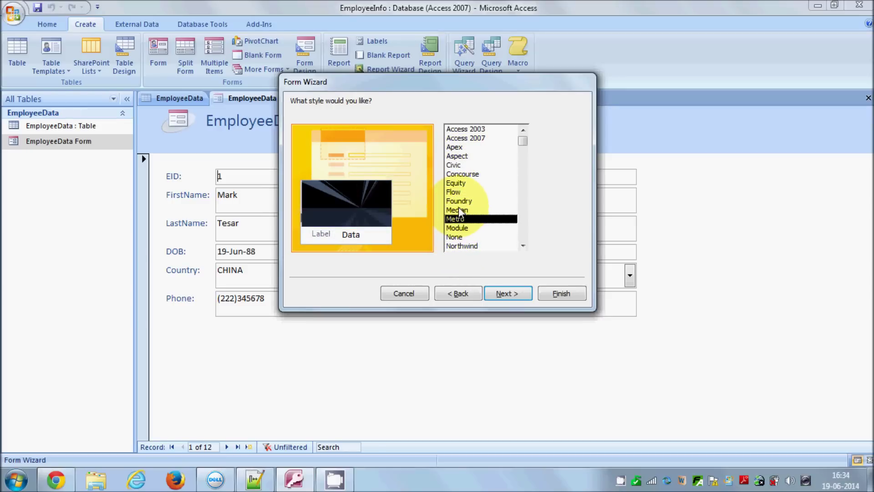
left_click(458, 210)
left_click(459, 201)
left_click(459, 194)
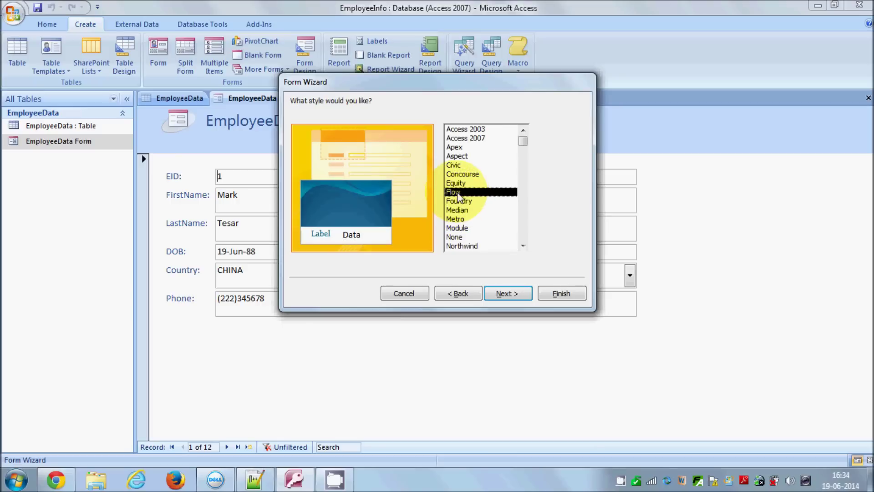
left_click(458, 183)
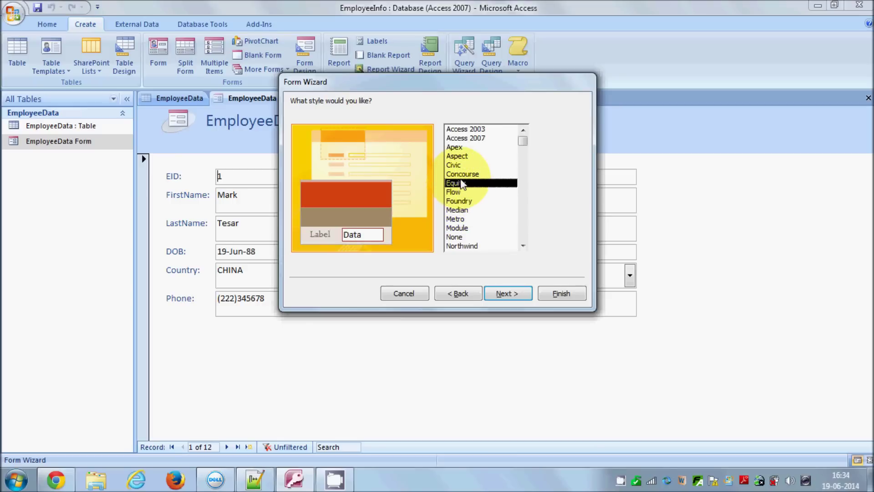
left_click(458, 165)
left_click(458, 157)
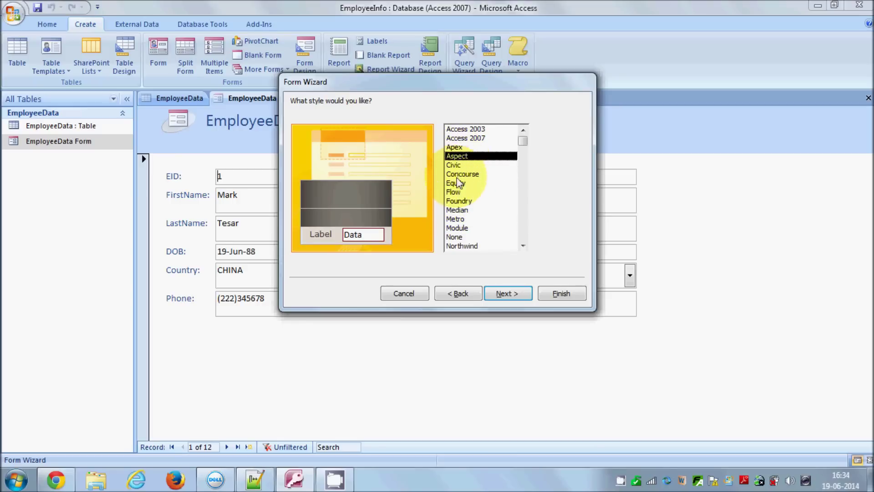
- Choose the Equity style for the form and continue to the wizard's final page
left_click(458, 201)
left_click(457, 228)
left_click(458, 201)
left_click(458, 183)
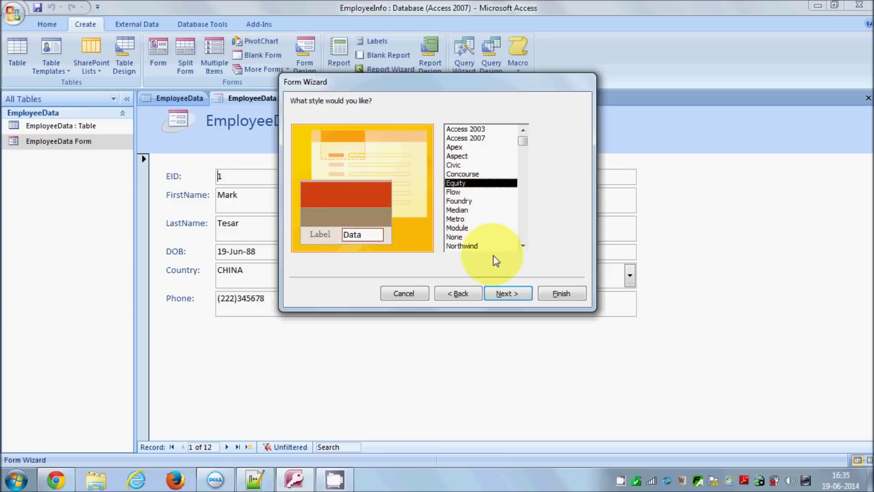
left_click(500, 294)
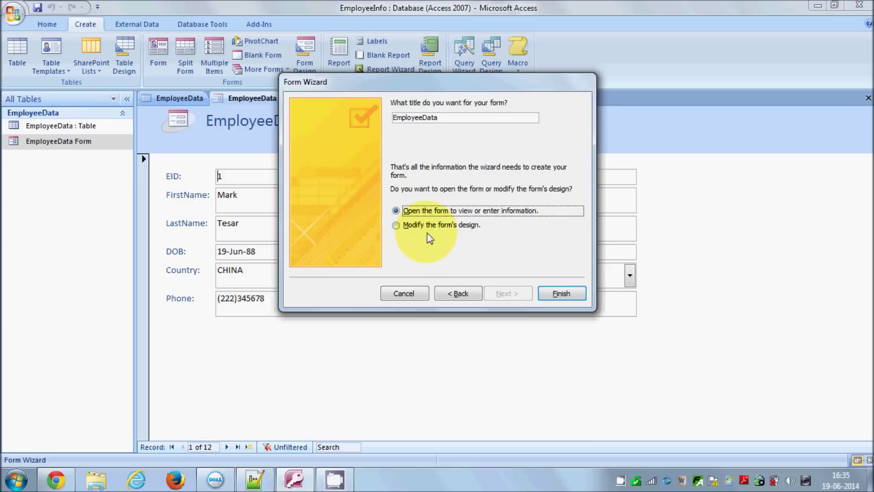
- Title the form Employee Info Form, choose to modify its design, and finish the wizard
left_click(409, 228)
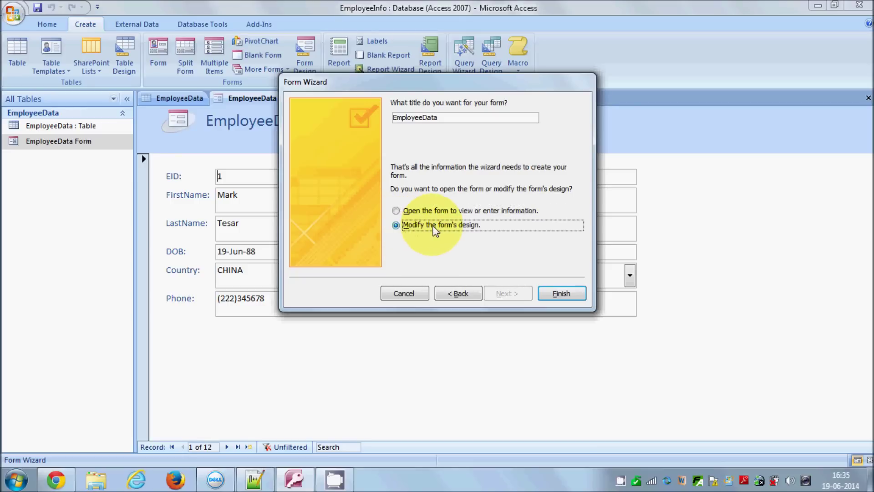
left_click(445, 117)
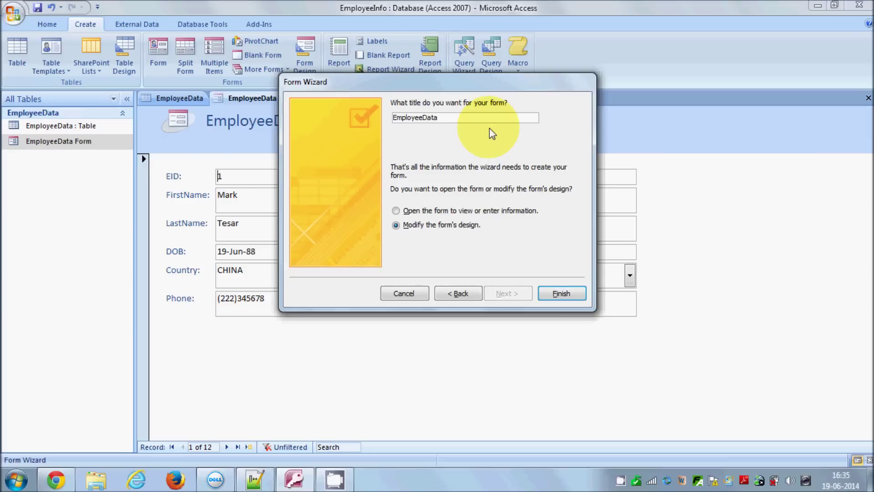
key("BackSpace")
key("BackSpace")
key("BackSpace")
key("BackSpace")
type("Info Form")
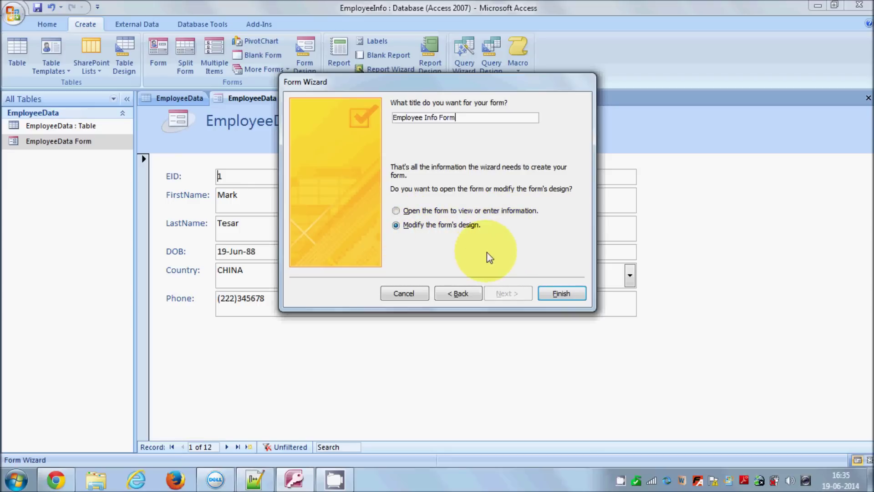
left_click(560, 297)
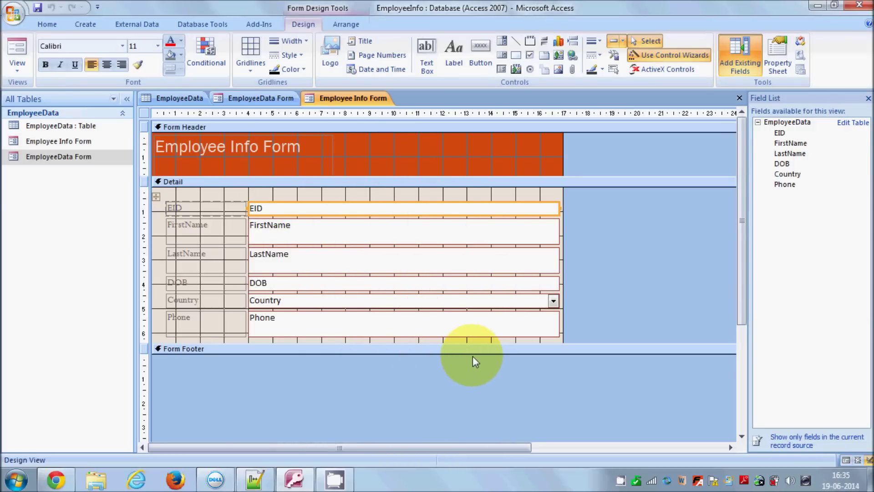
- Enlarge the Form Footer to about 2 cm high and extend the Detail section to about 9 cm
left_click_drag(472, 355, 469, 405)
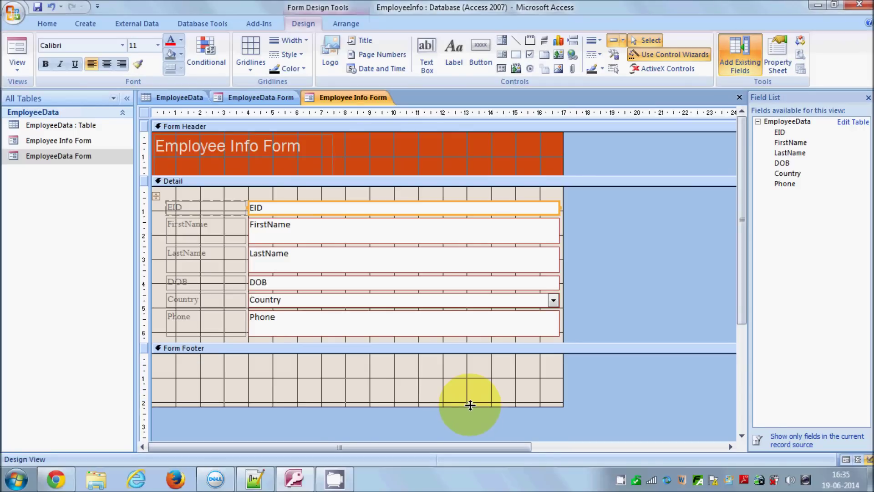
left_click(507, 348)
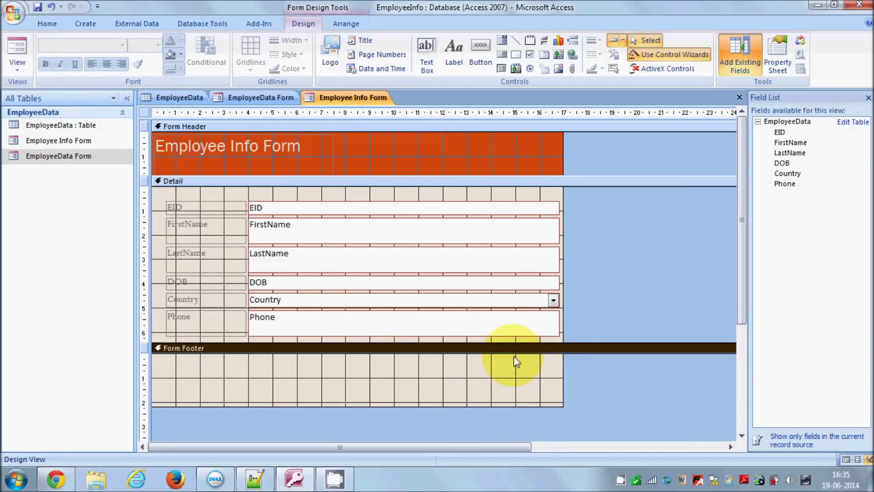
left_click_drag(552, 343, 545, 408)
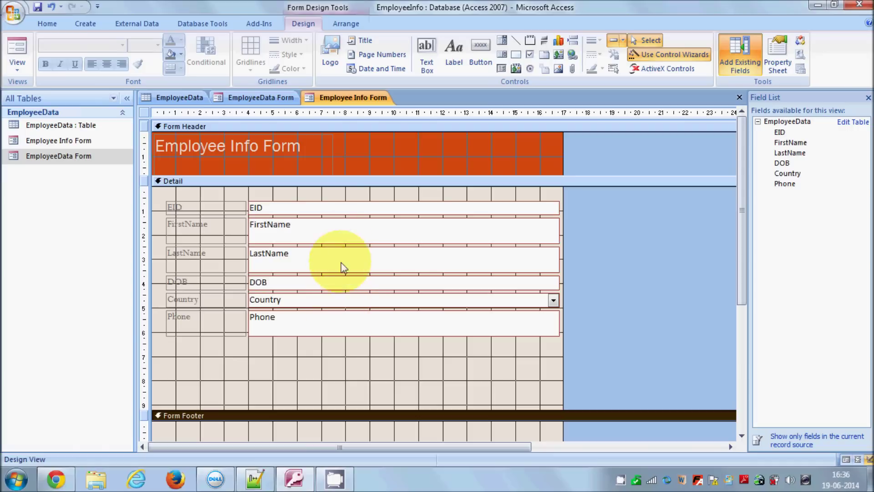
- Fill all six data fields, from EID to Phone, with the green back color
left_click_drag(341, 194, 357, 345)
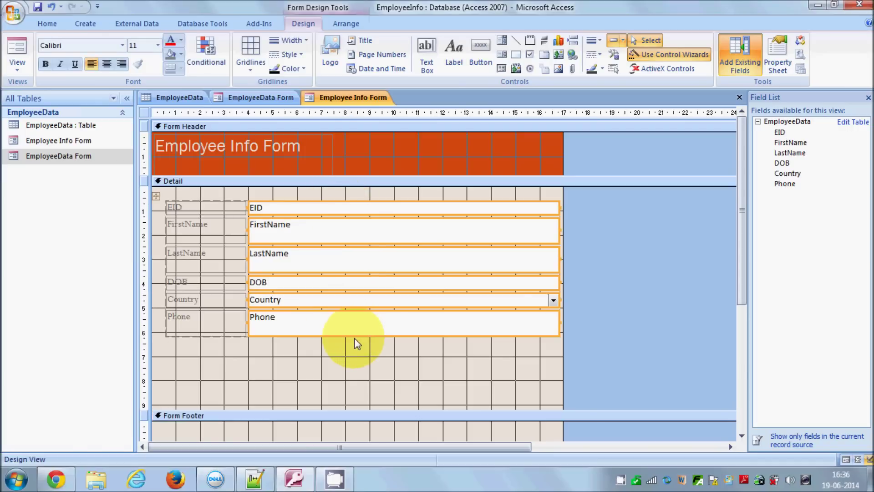
right_click(364, 299)
mouse_move(423, 246)
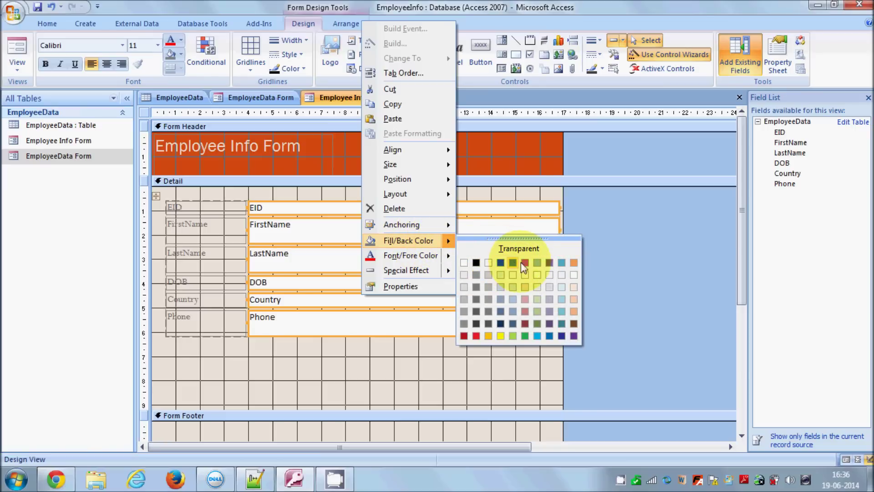
left_click(537, 263)
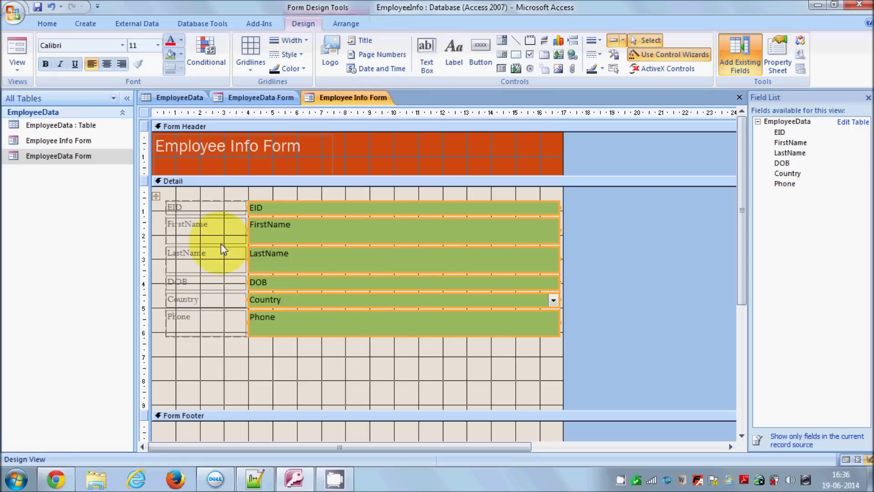
- Slightly reduce the EID row's height and fill all six field labels with a dark green back color
left_click(188, 202)
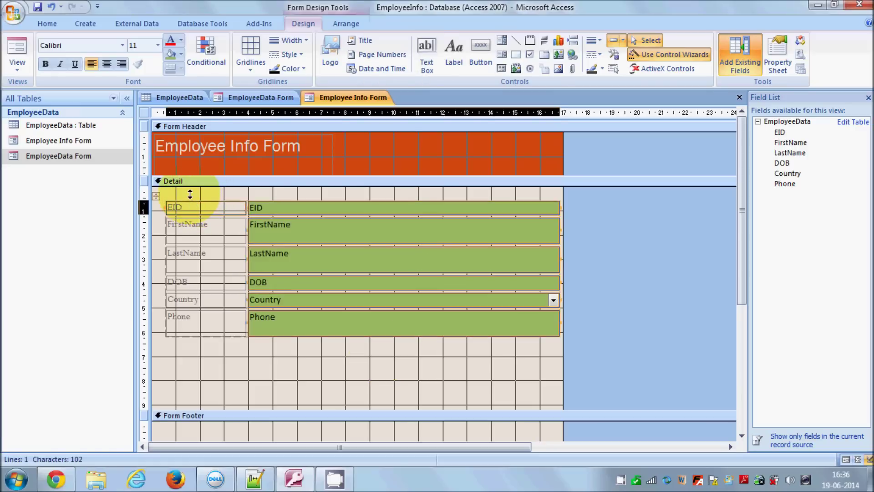
left_click_drag(188, 202, 189, 205)
left_click_drag(200, 353, 201, 207)
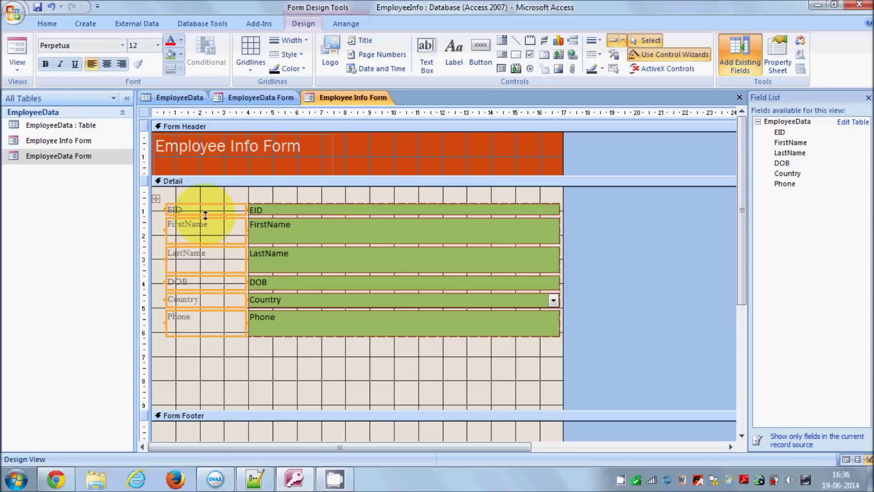
right_click(204, 231)
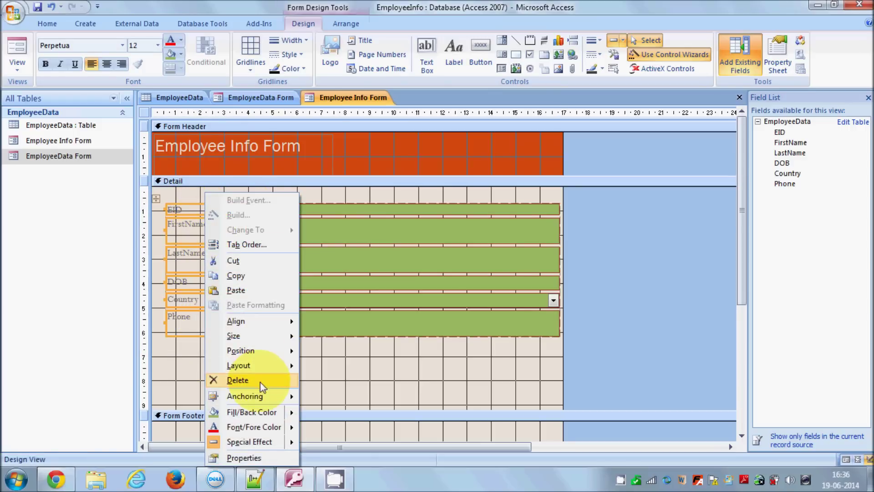
mouse_move(271, 412)
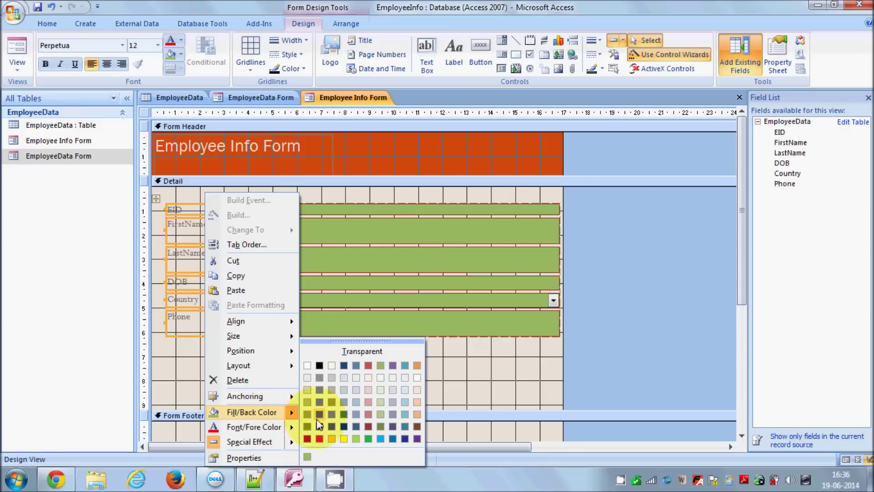
left_click(381, 428)
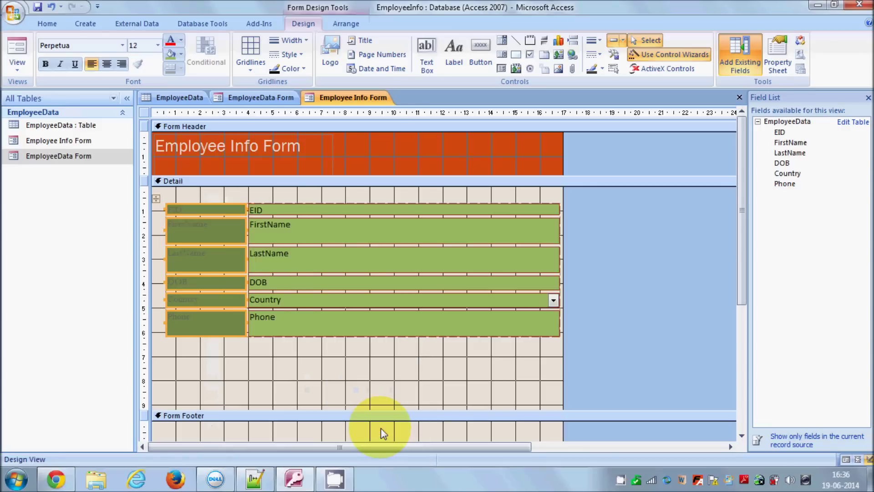
left_click(327, 374)
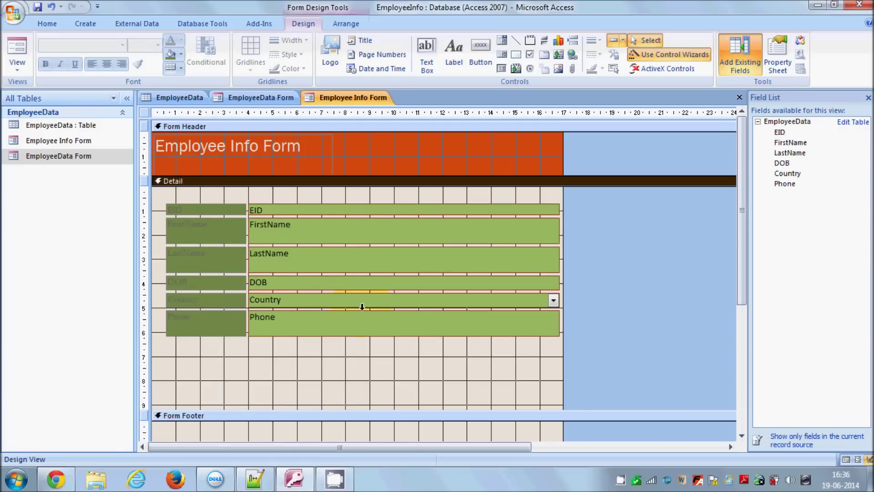
- Narrow the data fields so their right edges sit at about 12.5 cm on the ruler
left_click(552, 231)
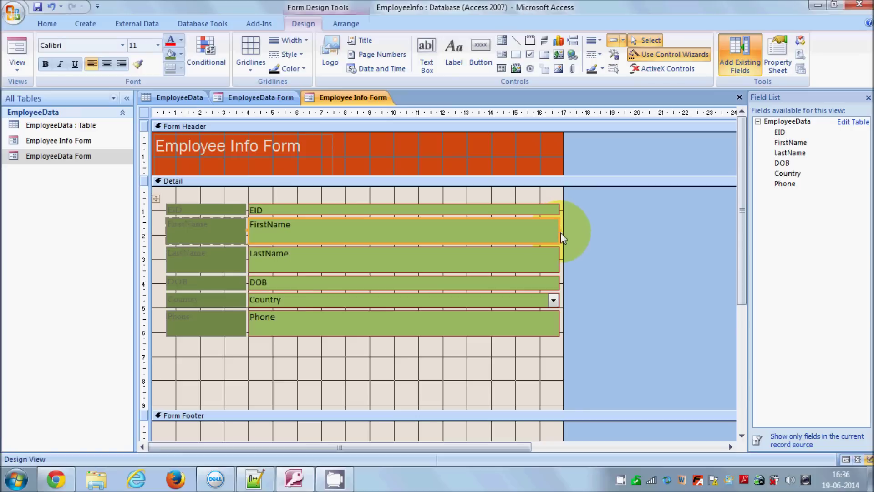
left_click_drag(560, 229, 470, 230)
left_click(456, 231)
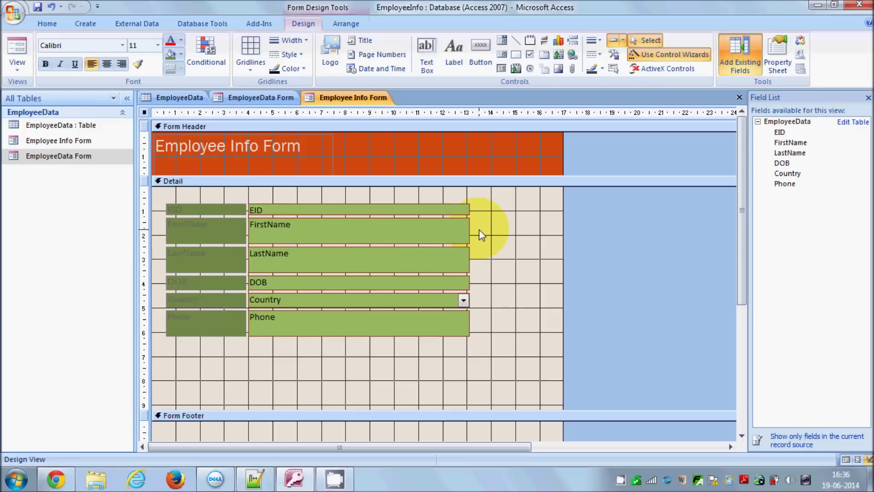
left_click(476, 230)
left_click(466, 233)
left_click_drag(469, 229, 454, 231)
left_click(475, 300)
- Select all labels and fields in the Detail section and try the Top and Left alignments on them
left_click_drag(466, 354, 155, 197)
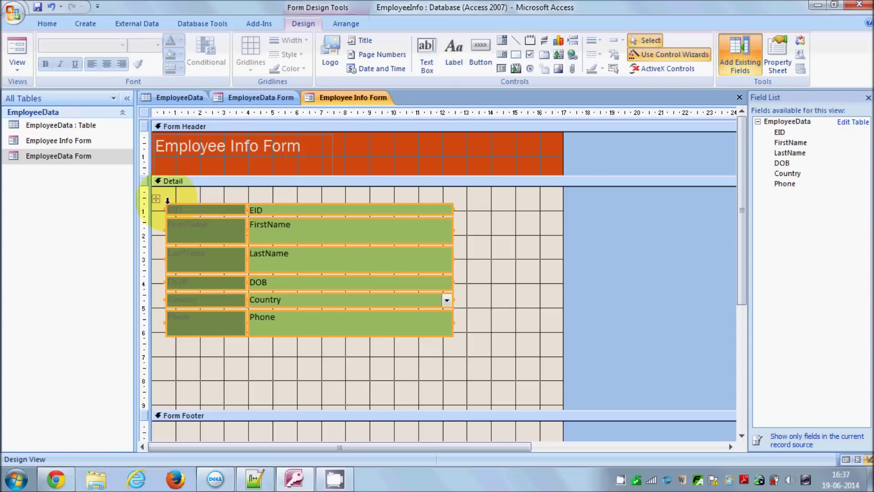
right_click(311, 238)
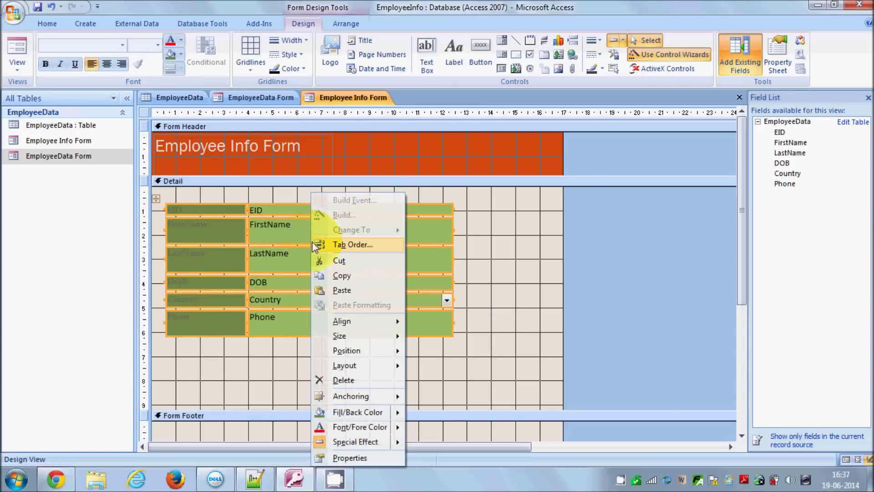
mouse_move(369, 325)
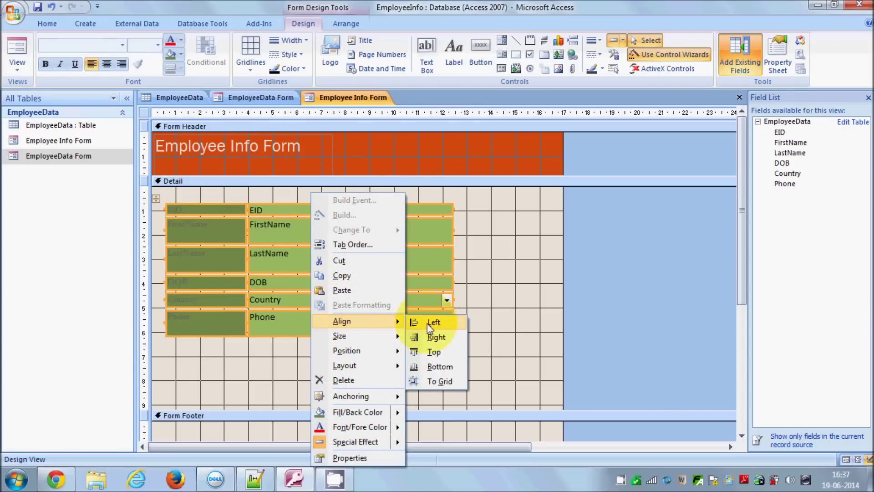
left_click(433, 352)
left_click(349, 209)
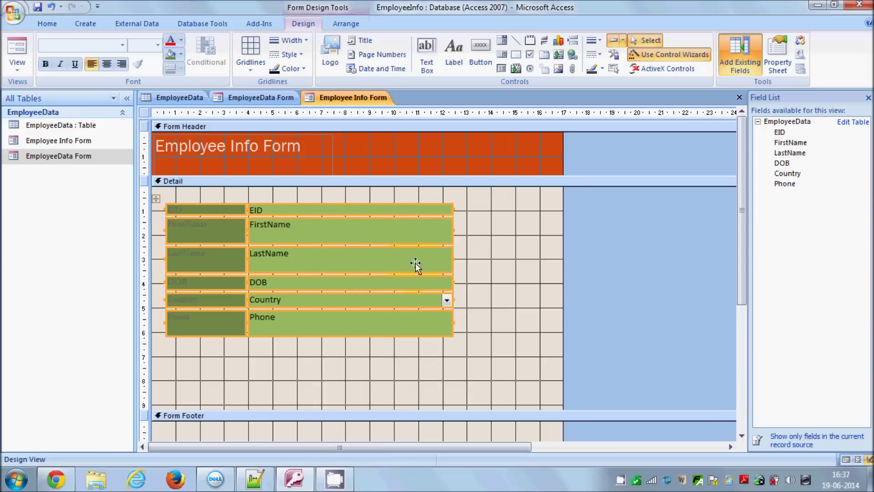
right_click(398, 257)
mouse_move(485, 322)
left_click(507, 323)
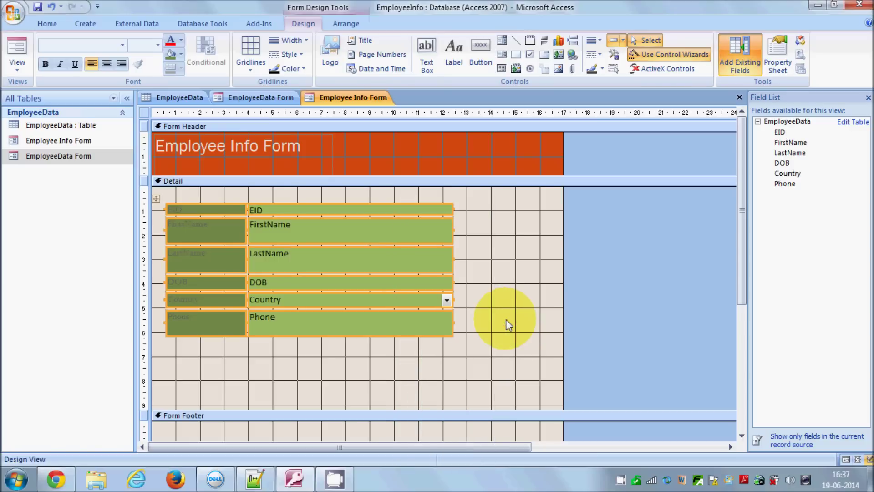
- Align the selected labels and fields to the grid
right_click(422, 257)
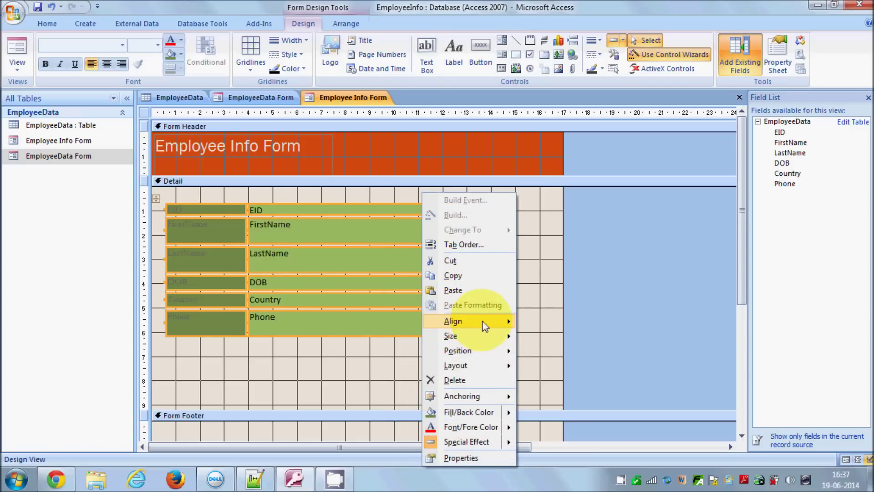
mouse_move(509, 324)
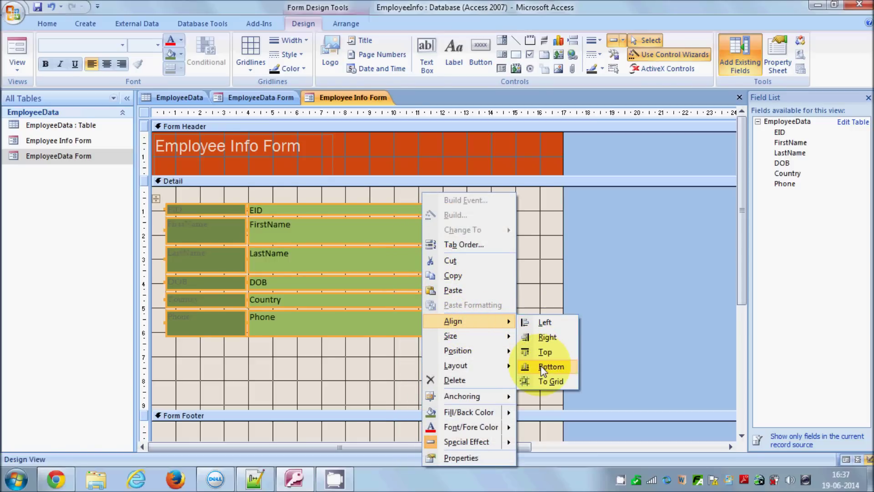
left_click(530, 382)
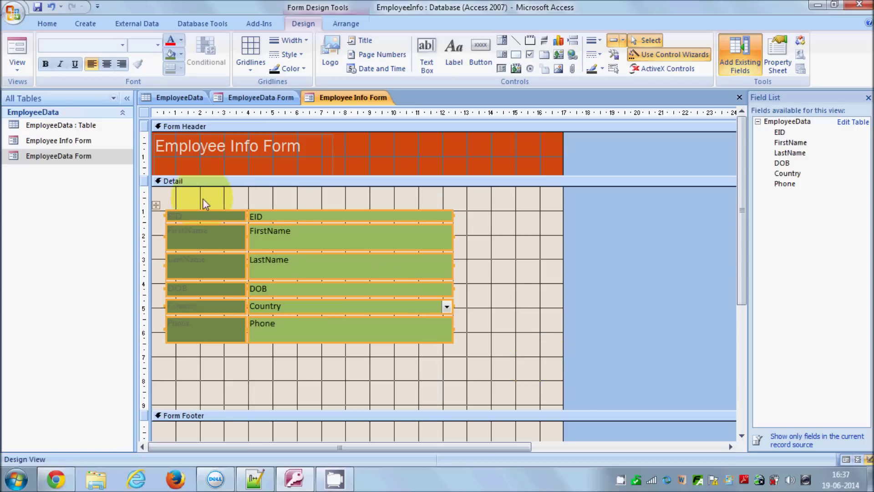
- Try sizing the selected labels and fields to fit, and undo that sizing
right_click(360, 241)
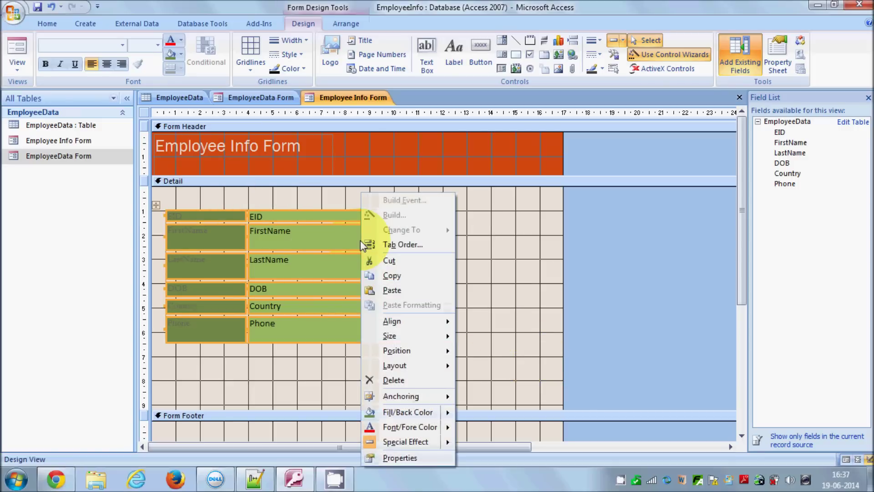
mouse_move(389, 336)
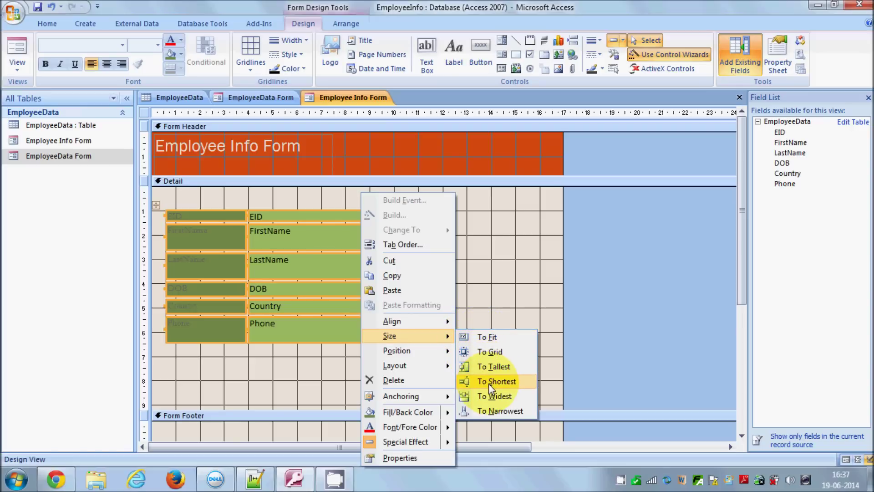
left_click(486, 337)
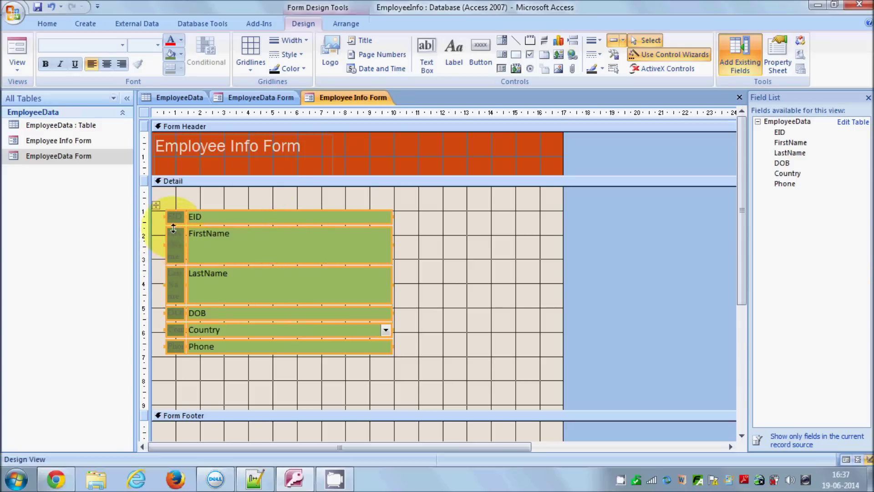
left_click(51, 7)
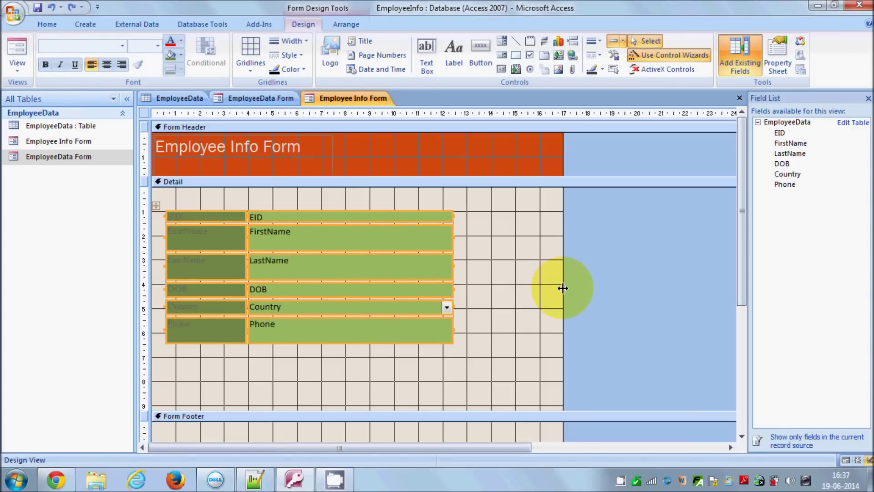
- Widen the form to about 21 cm
left_click_drag(563, 288, 663, 301)
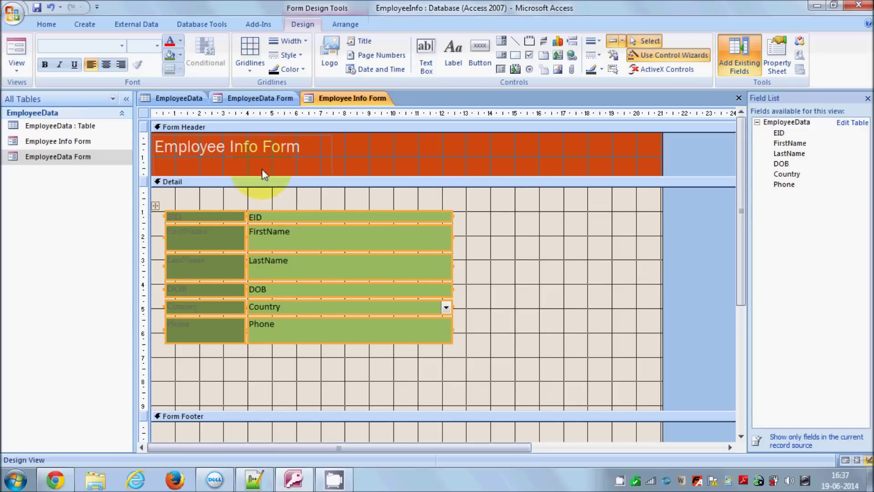
- View the form in Layout view, try to format the header title text there, and return to Design view
left_click(20, 63)
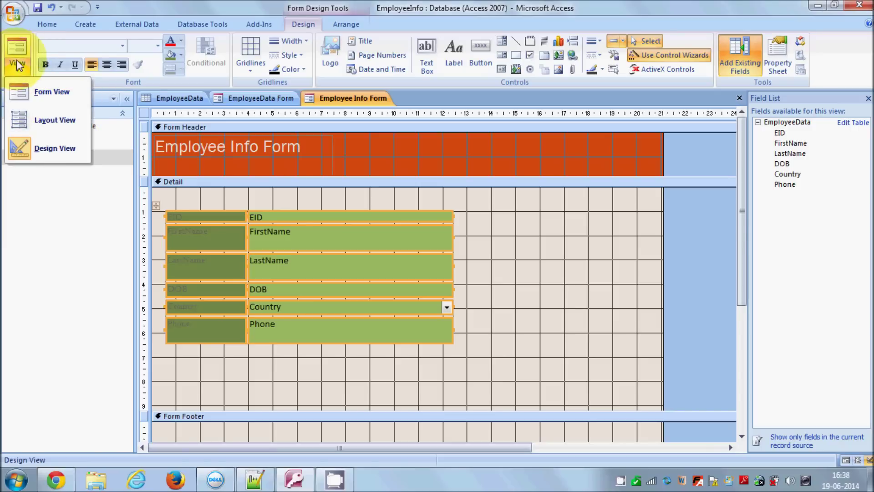
left_click(39, 123)
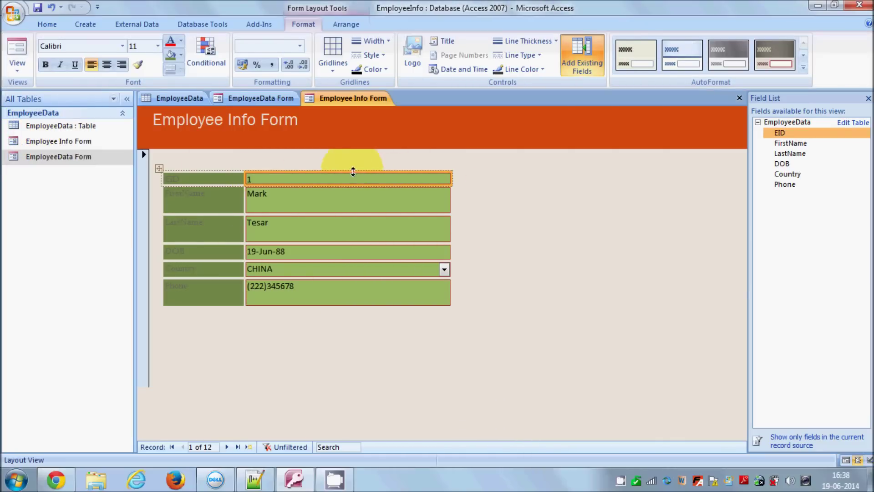
left_click(301, 122)
left_click(309, 122)
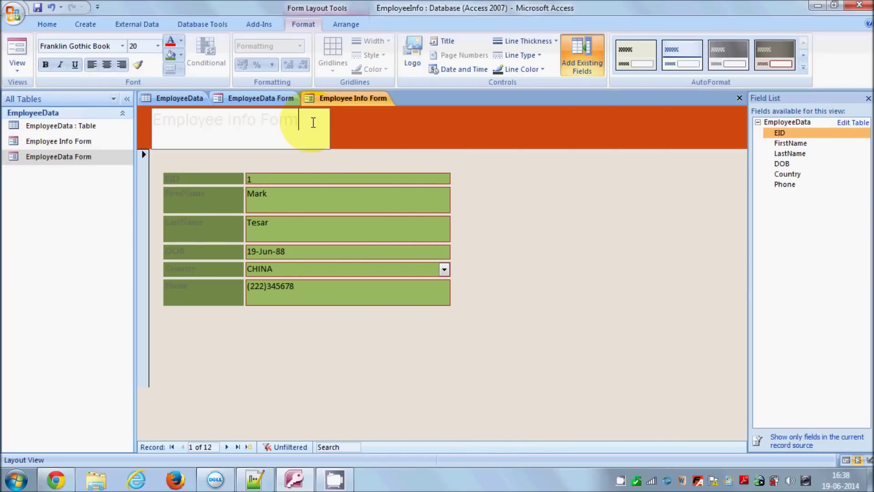
left_click_drag(313, 122, 163, 122)
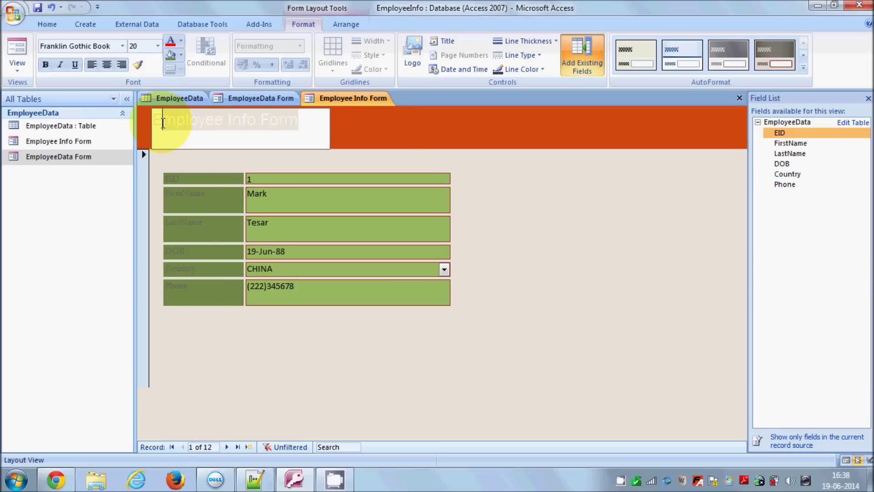
right_click(163, 121)
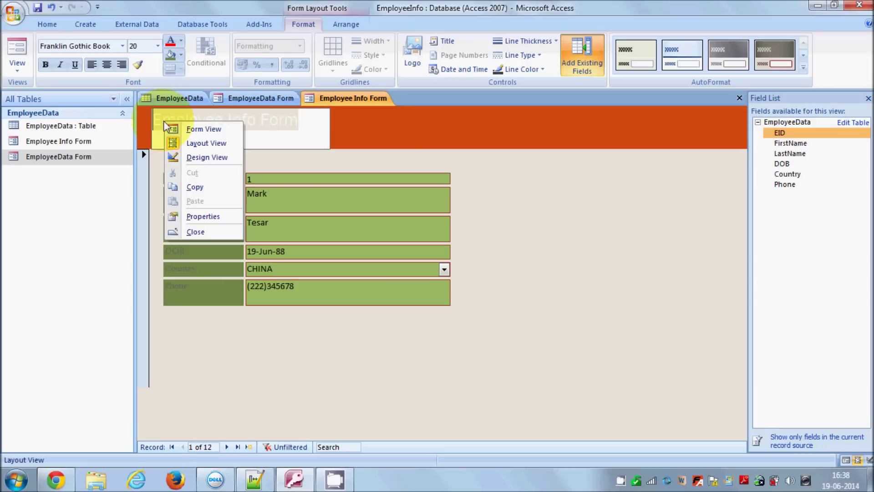
key("Escape")
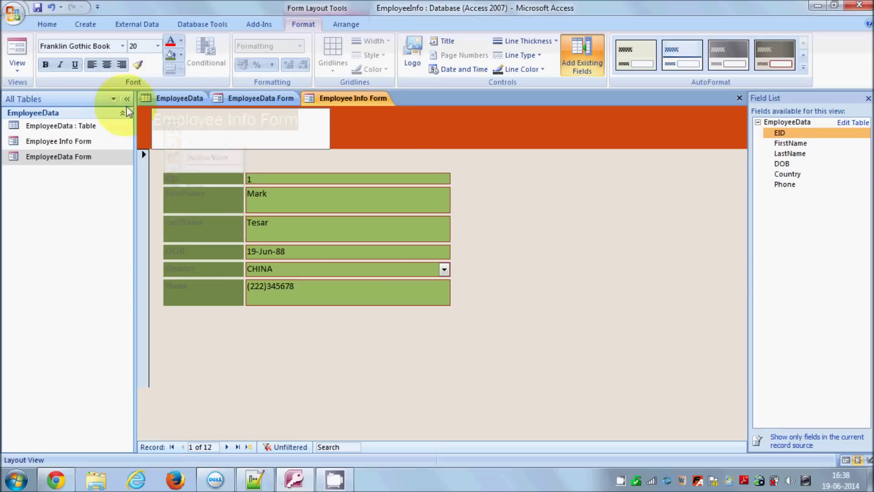
left_click(17, 63)
left_click(37, 148)
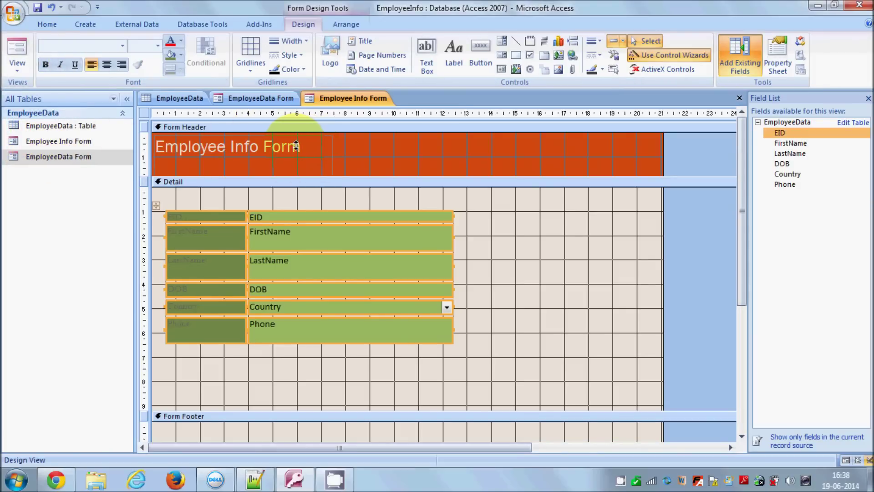
- Set the font size of the Employee Info Form title in the form header to 26
left_click(261, 143)
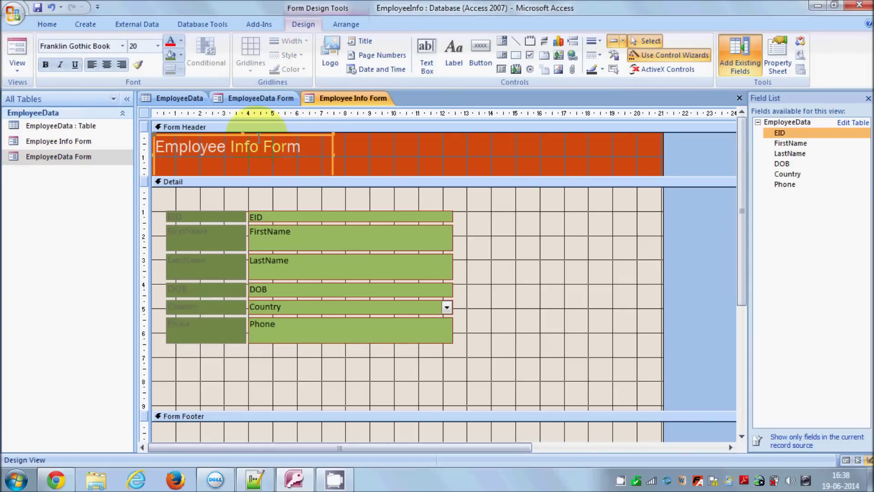
left_click(261, 146)
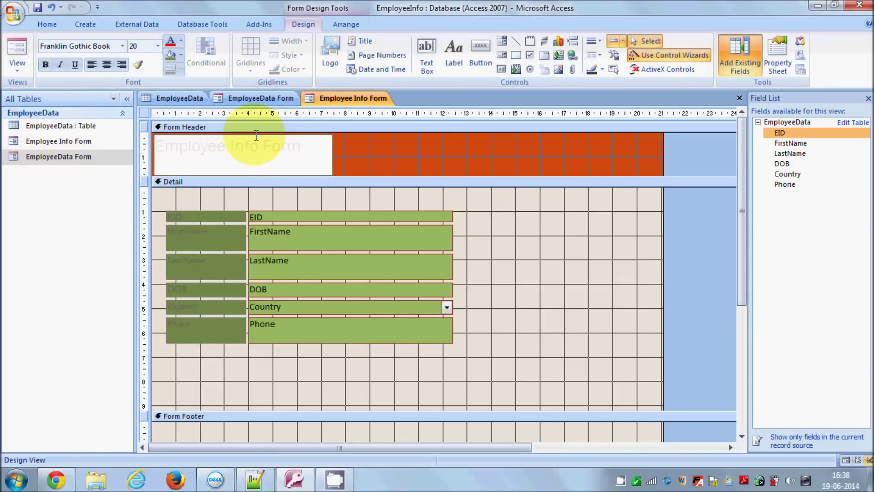
left_click_drag(302, 149, 141, 139)
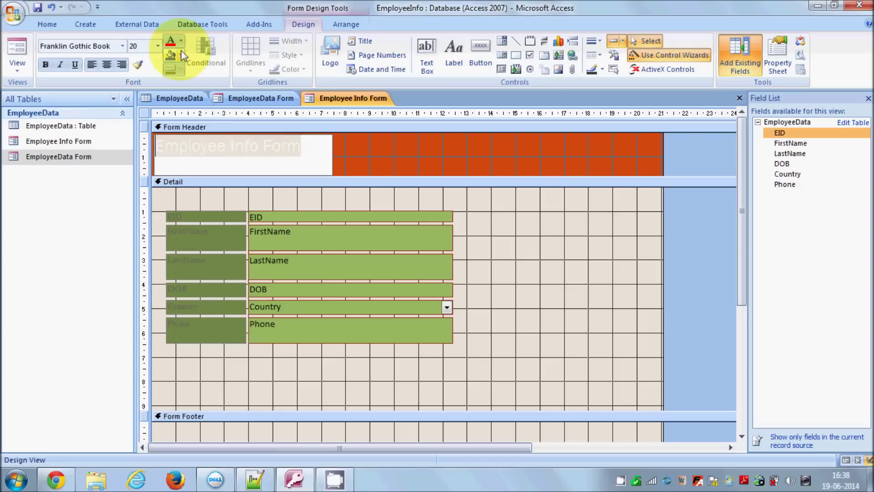
left_click(158, 45)
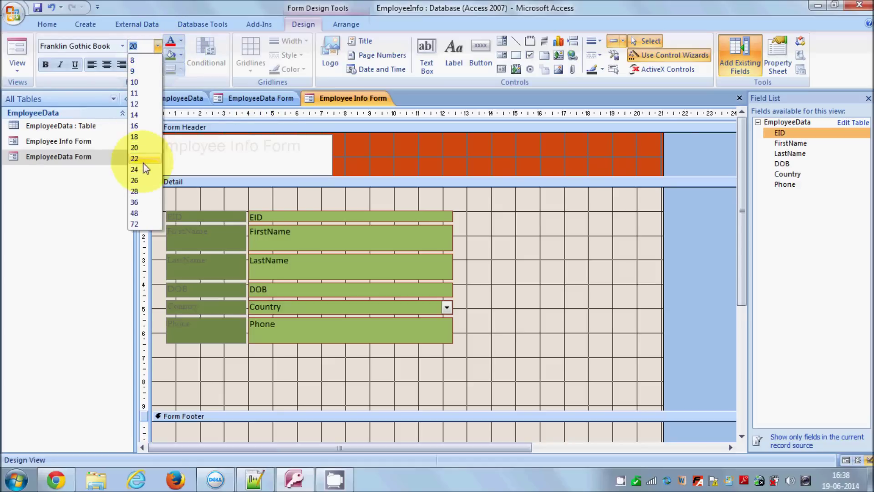
left_click(135, 180)
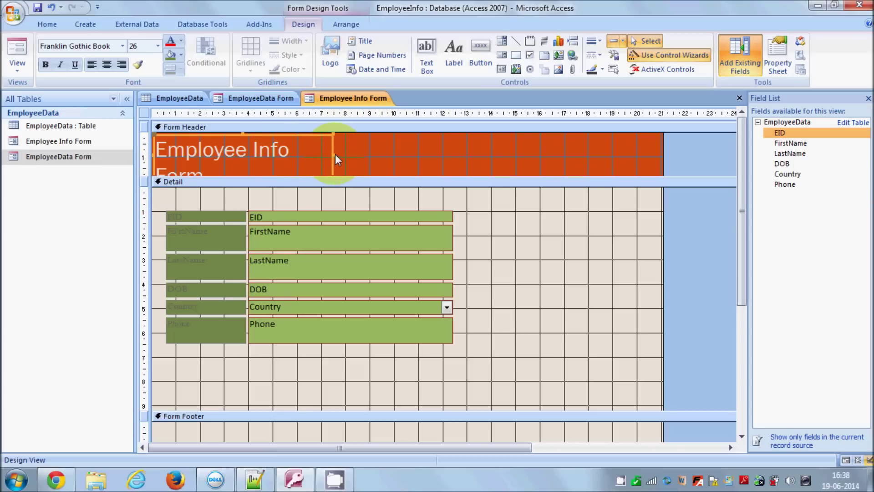
- Widen the header title's label to about 11 cm and move it right to start at about 3.5 cm
left_click_drag(334, 155, 414, 157)
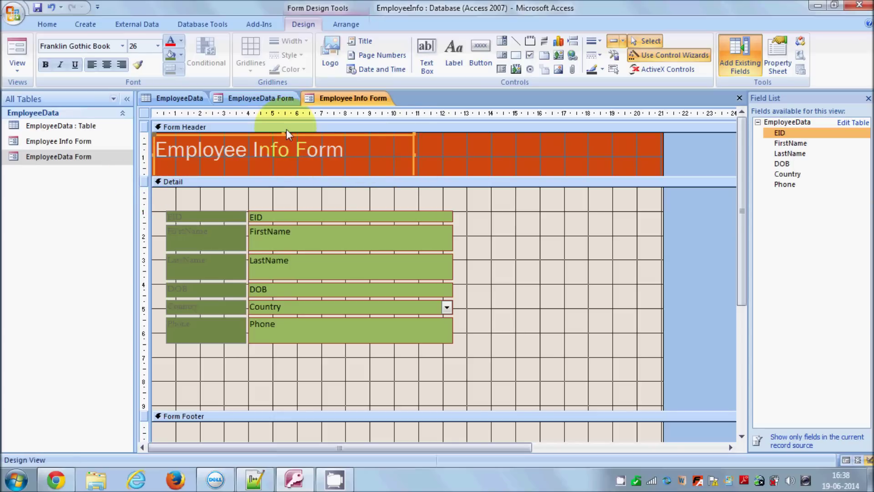
left_click_drag(273, 136, 355, 135)
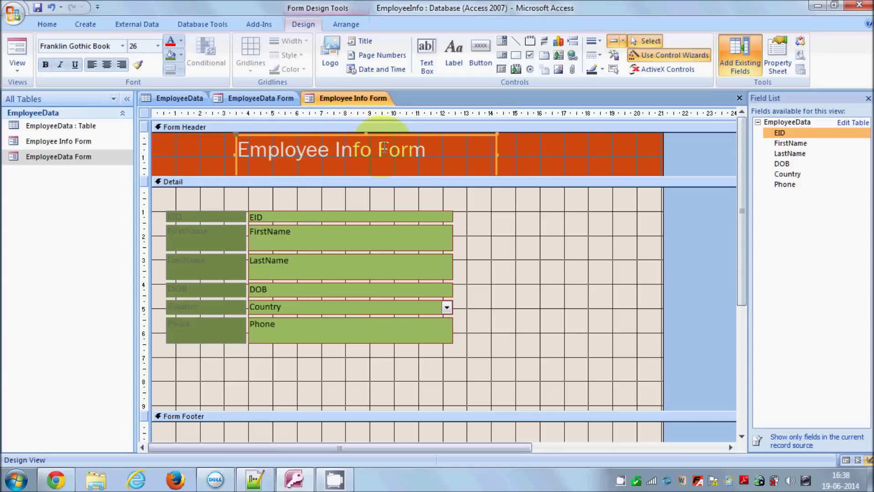
- Display the form in Layout view and select its Detail section
left_click(22, 62)
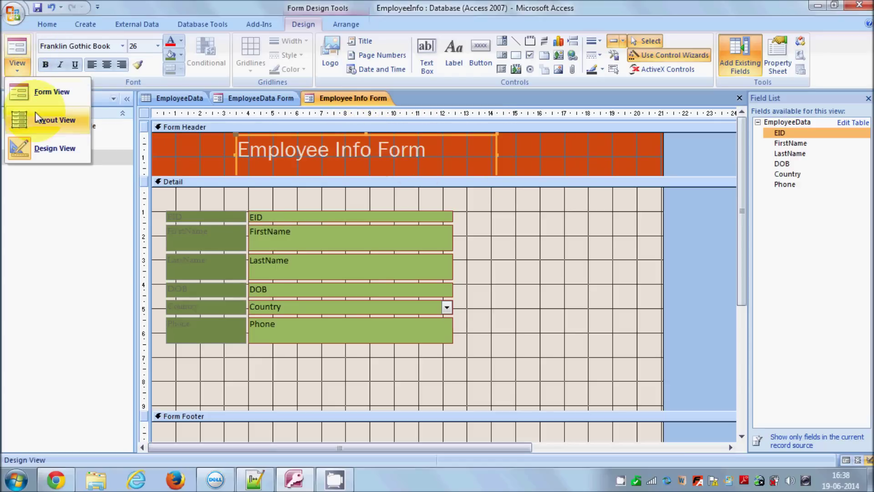
left_click(41, 123)
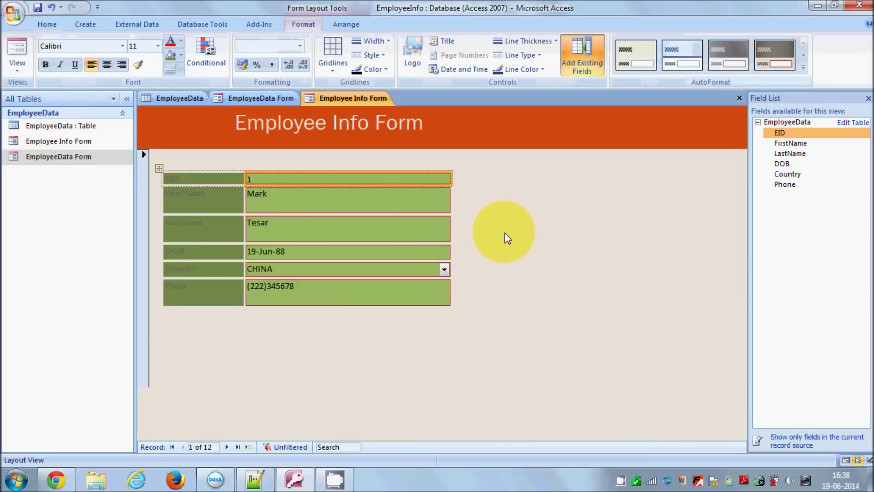
left_click(443, 300)
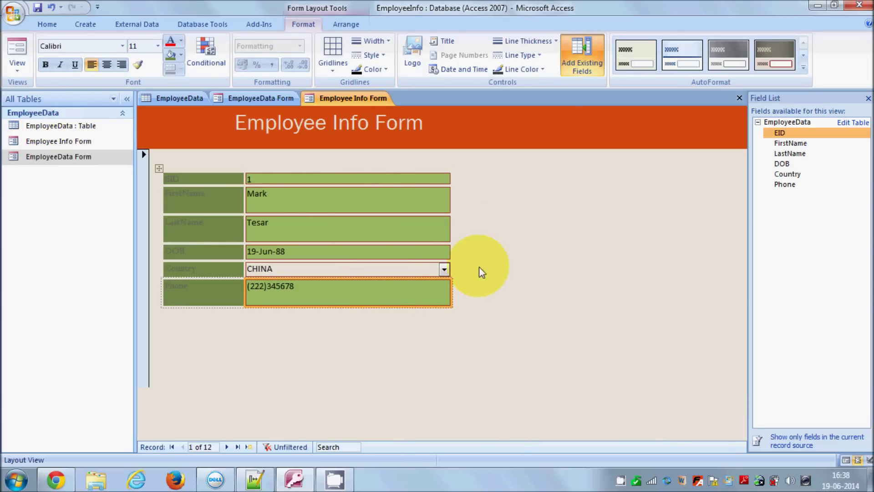
left_click_drag(375, 182, 407, 214)
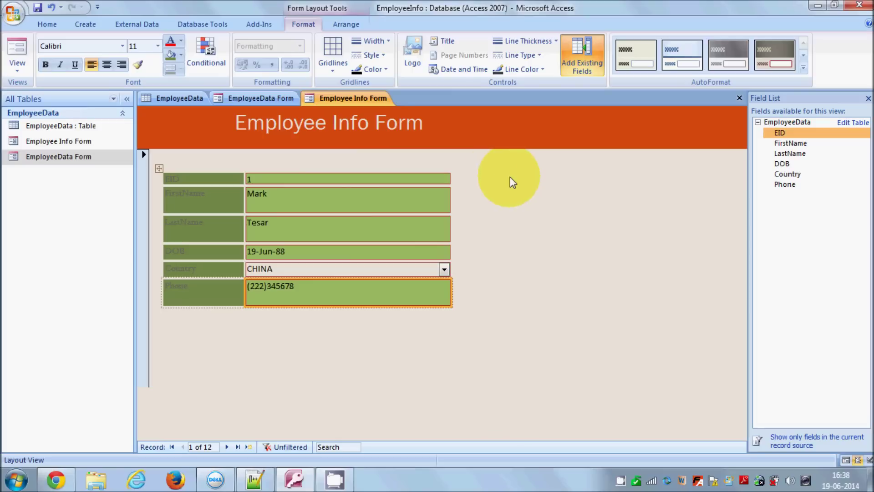
left_click(509, 279)
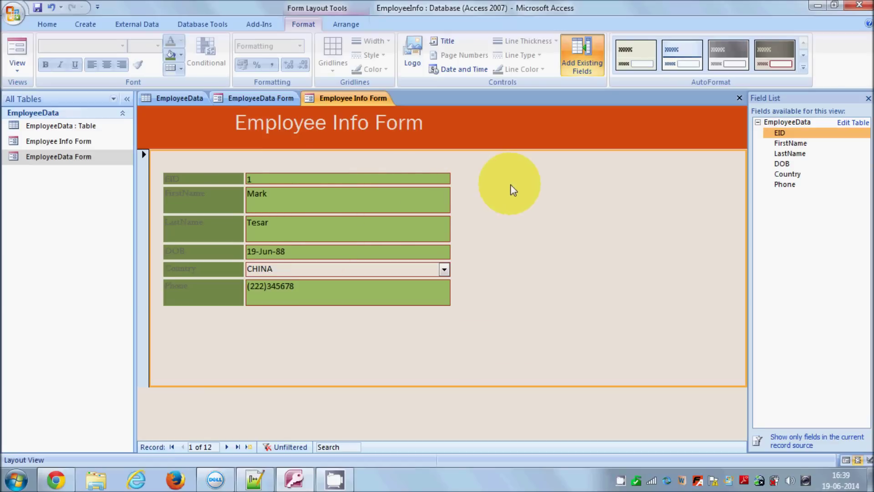
- Apply the AutoFormat with the blue-purple gradient header to the form
left_click(802, 57)
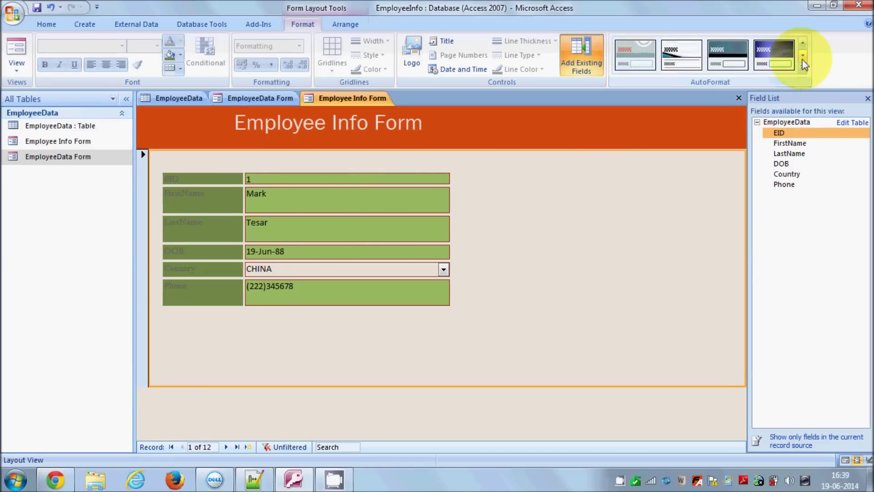
left_click(802, 57)
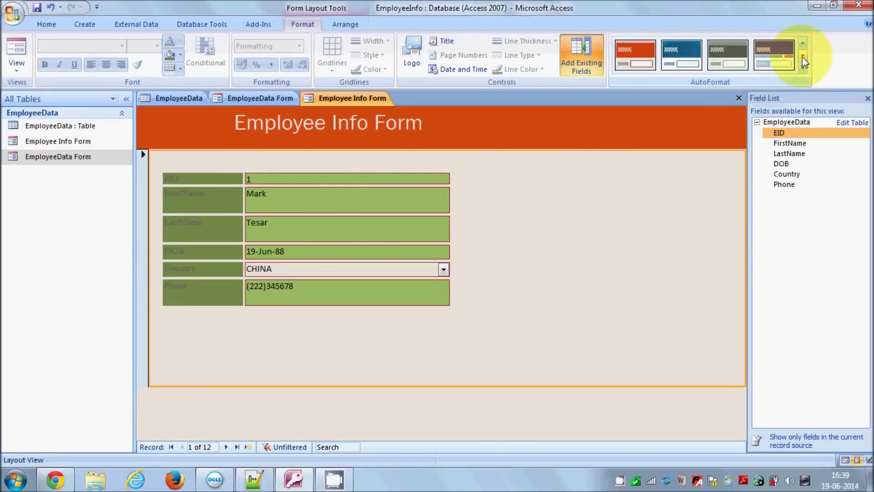
left_click(804, 46)
left_click(776, 51)
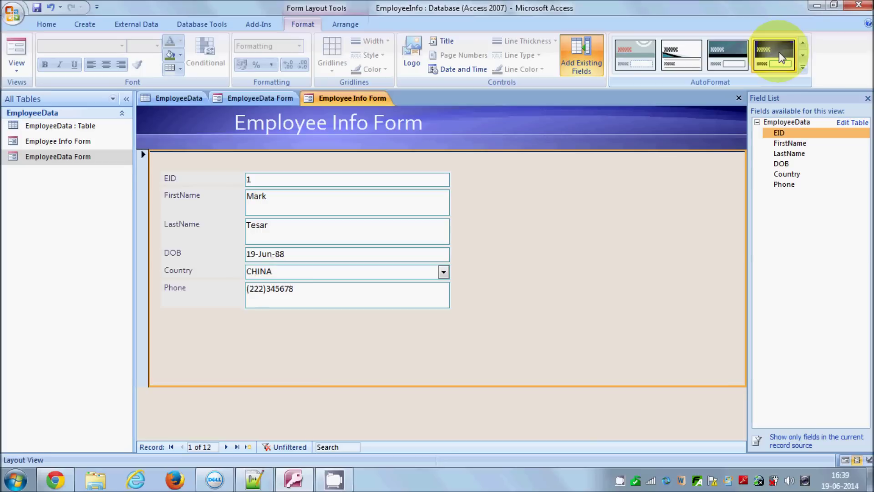
- Try the AutoFormat with the brown header, and reapply the one with the blue-purple gradient header
left_click(803, 58)
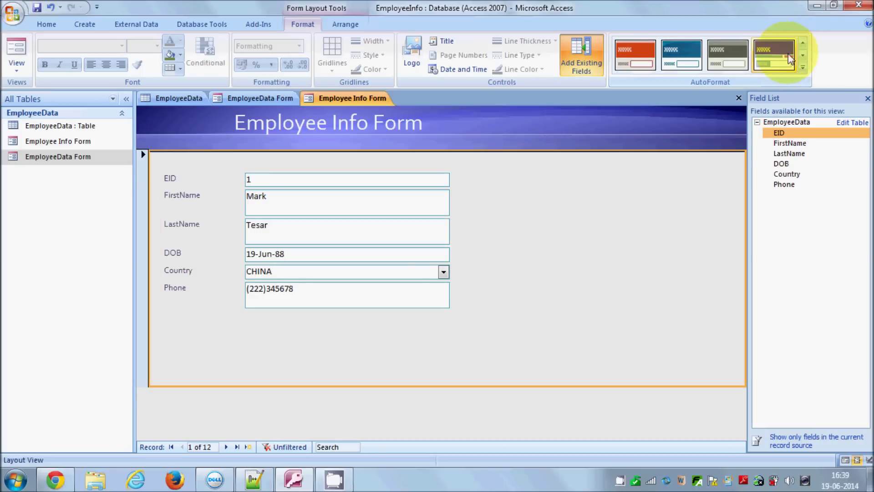
left_click(780, 49)
left_click(804, 46)
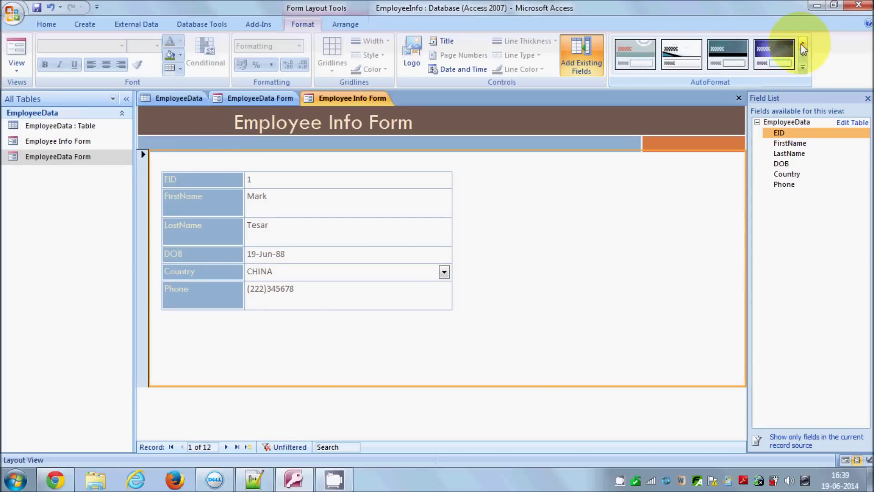
left_click(781, 50)
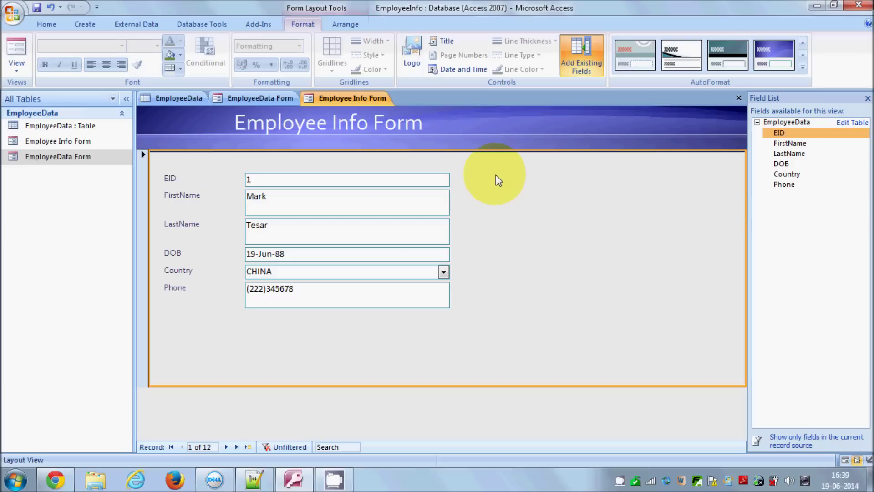
- Insert the current date without the time in the form header, using the 19 June 2014 format
left_click(457, 70)
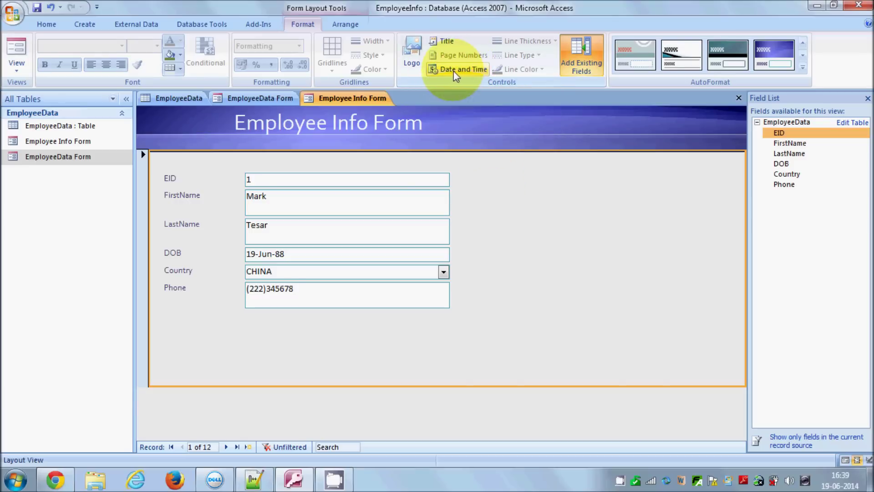
left_click(453, 67)
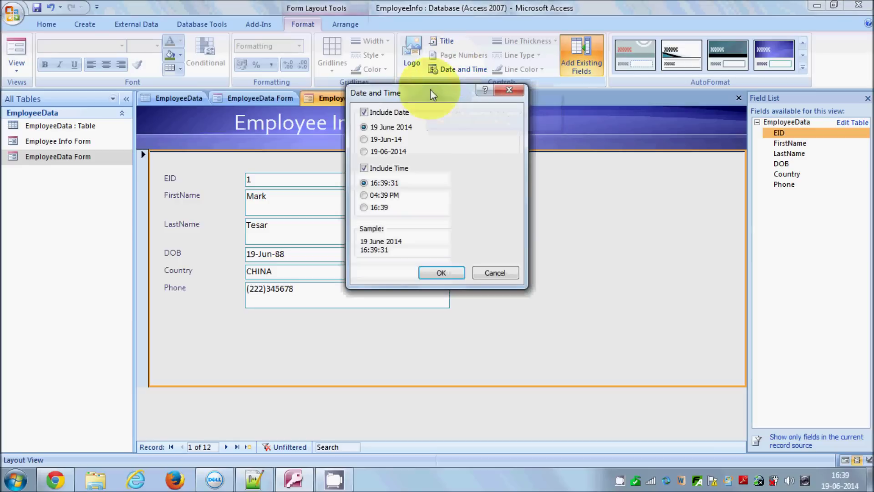
left_click(364, 168)
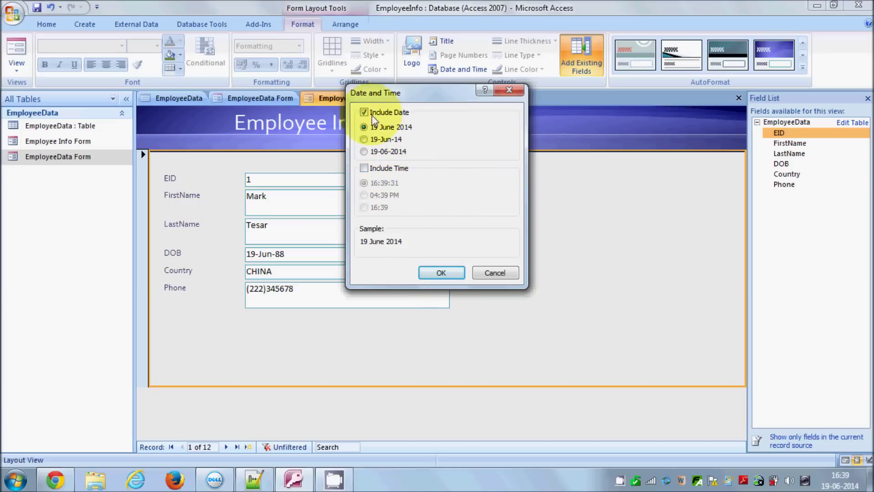
left_click(440, 273)
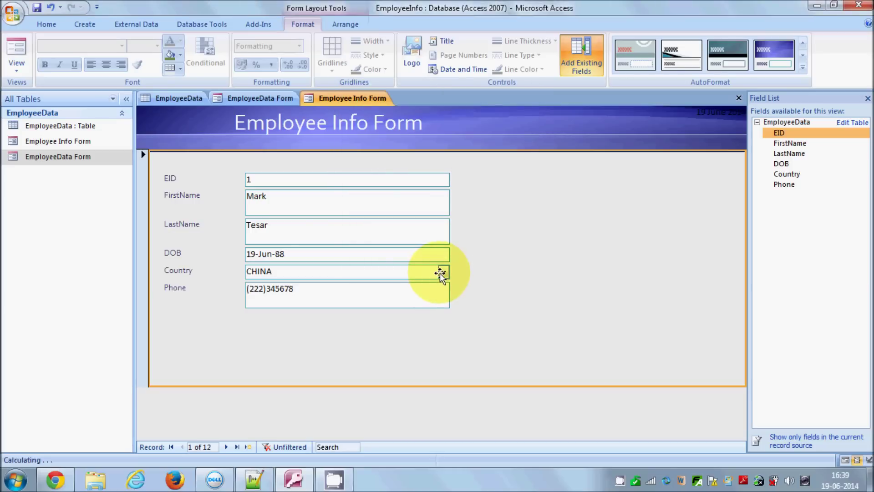
- Move the date box in the form header left, closer to the title
left_click(706, 115)
left_click_drag(707, 114, 615, 122)
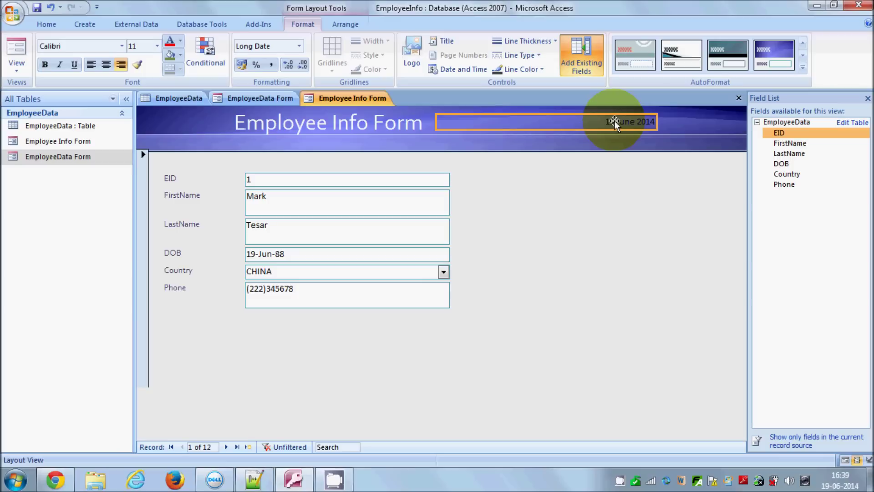
right_click(615, 121)
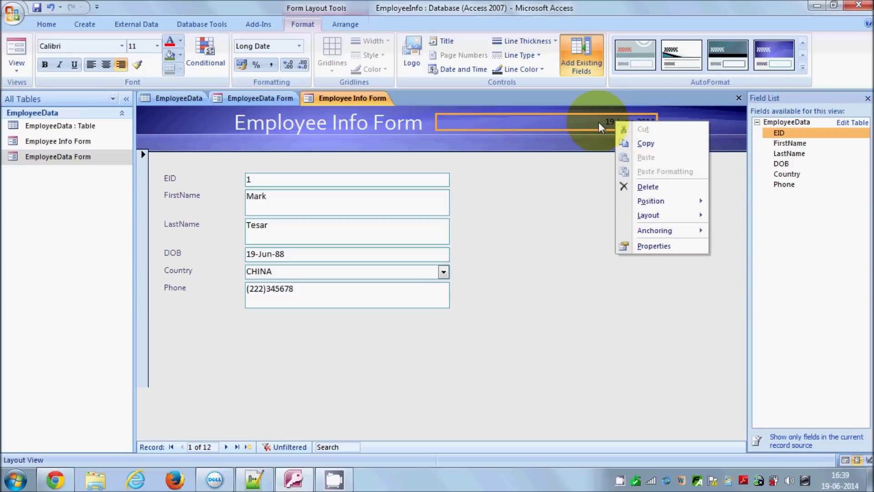
left_click(598, 122)
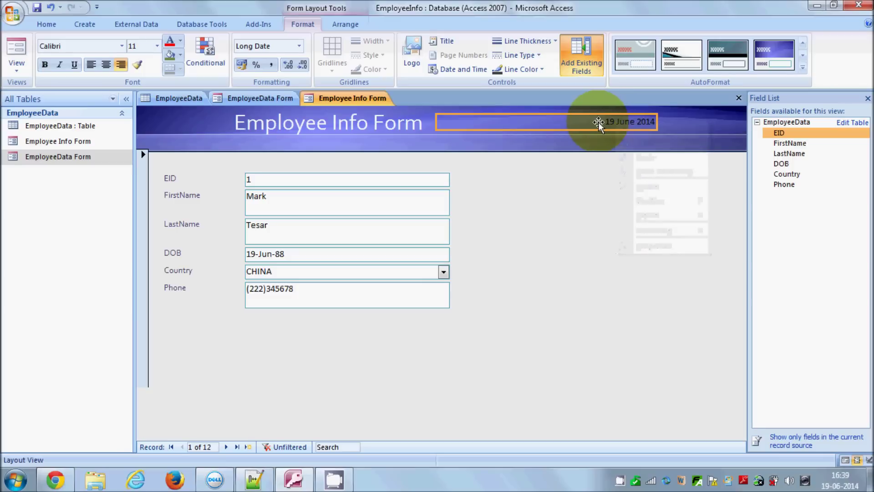
- Format the header date in white bold text at font size 20
left_click(181, 41)
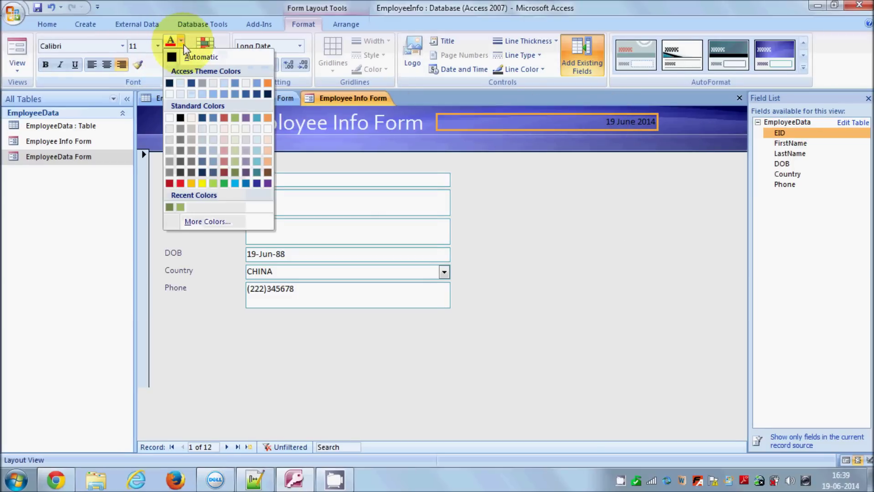
left_click(172, 92)
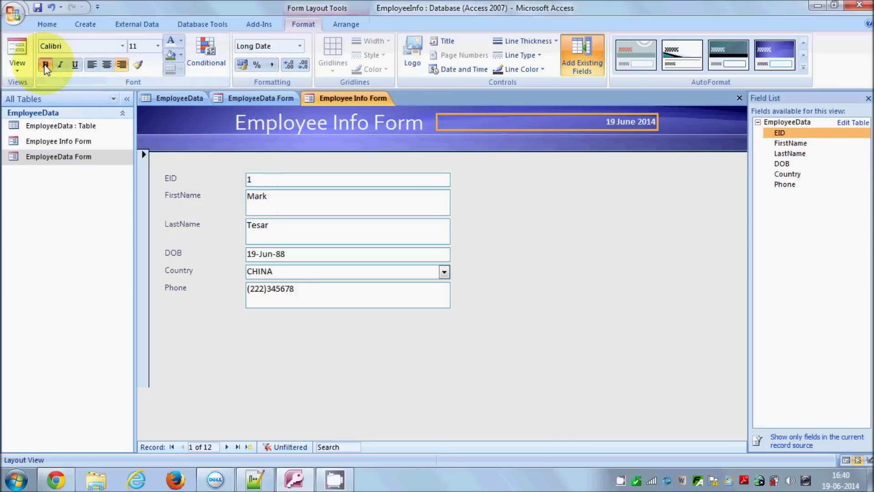
left_click(159, 46)
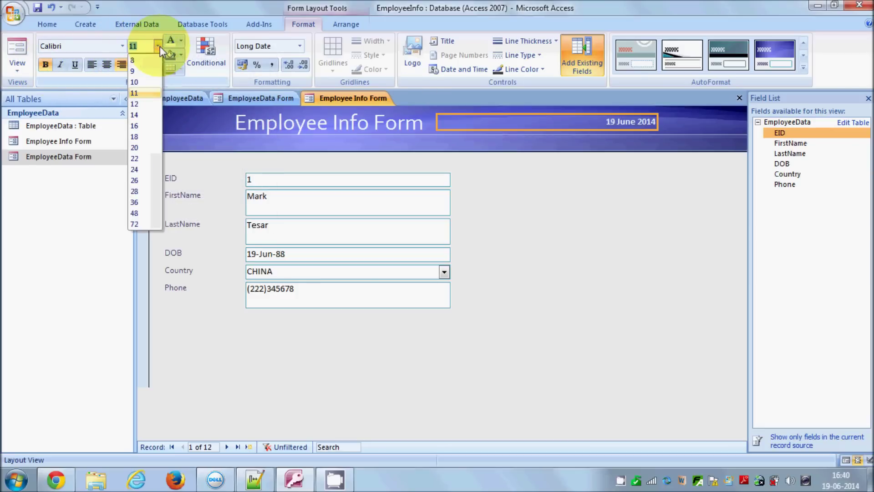
left_click(138, 148)
- Narrow the date box to fit its text and place it right beside the header title
left_click_drag(527, 118, 430, 121)
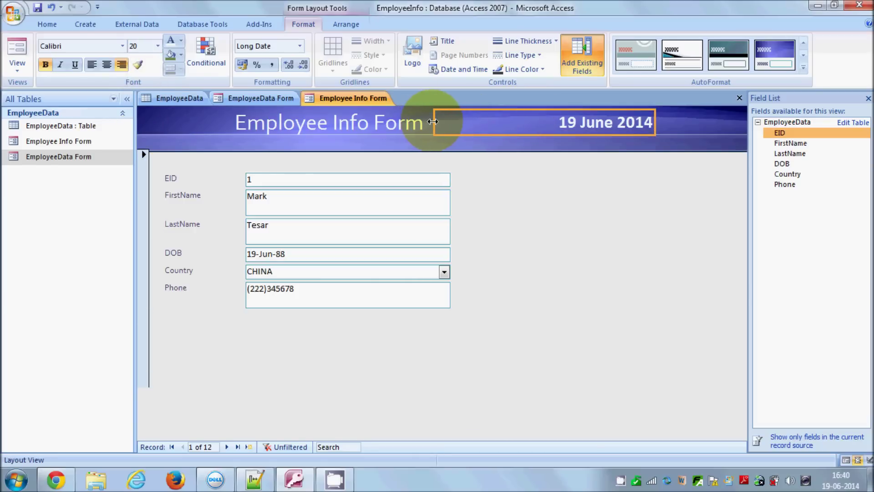
left_click(439, 121)
left_click_drag(561, 116, 477, 116)
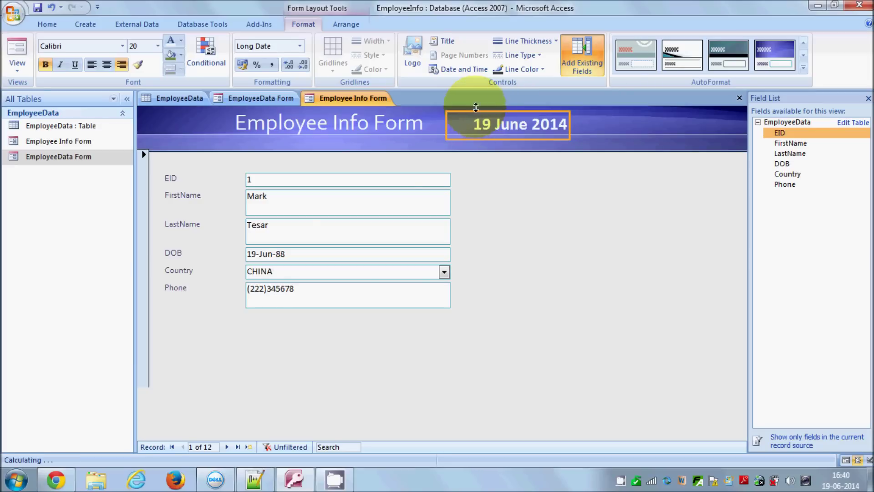
- Open the picture selection for a form logo and cancel it without inserting a picture
left_click(417, 56)
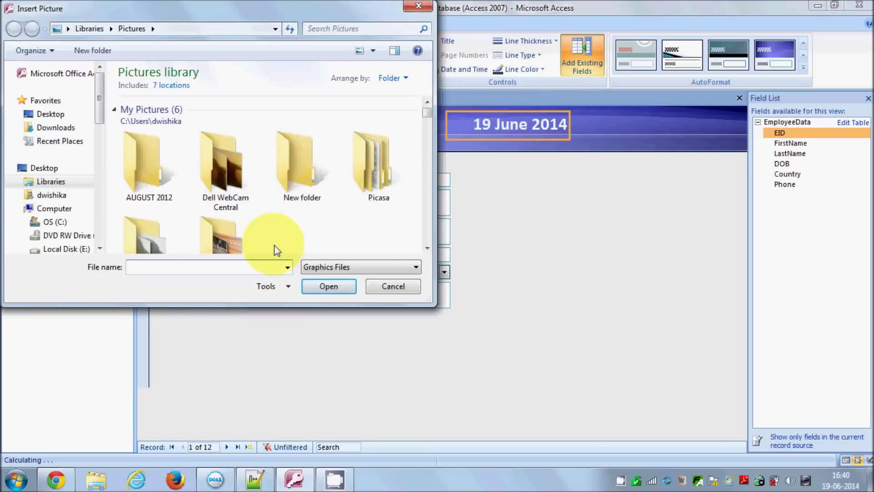
left_click(392, 286)
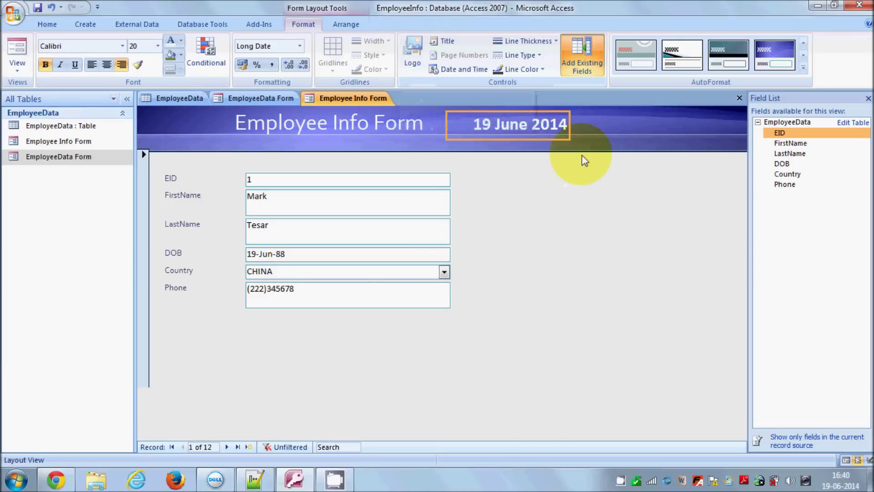
- Return the form to Design view
left_click(17, 65)
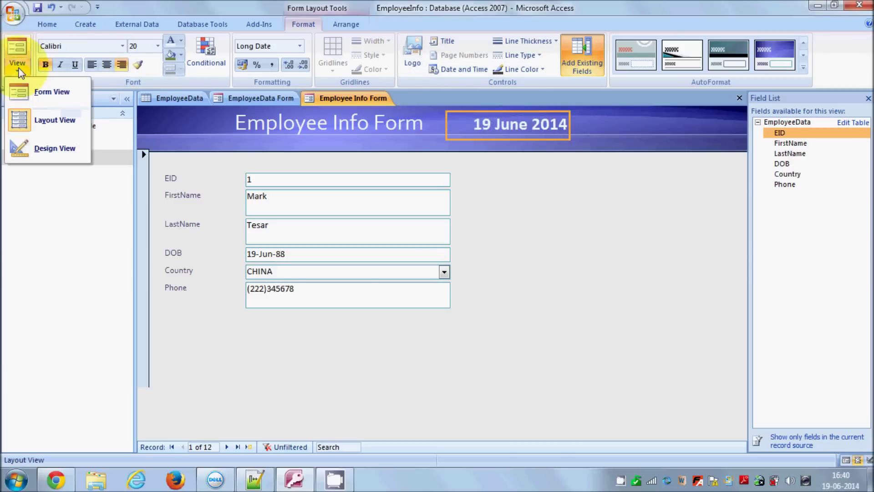
left_click(22, 149)
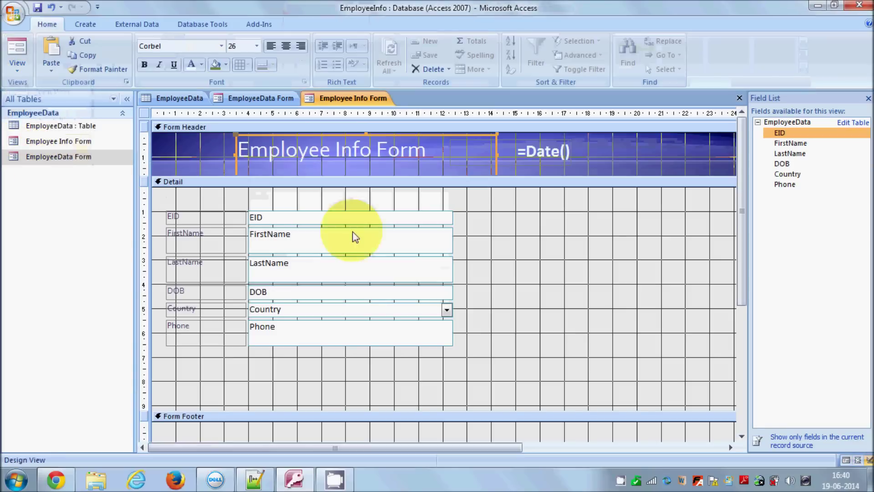
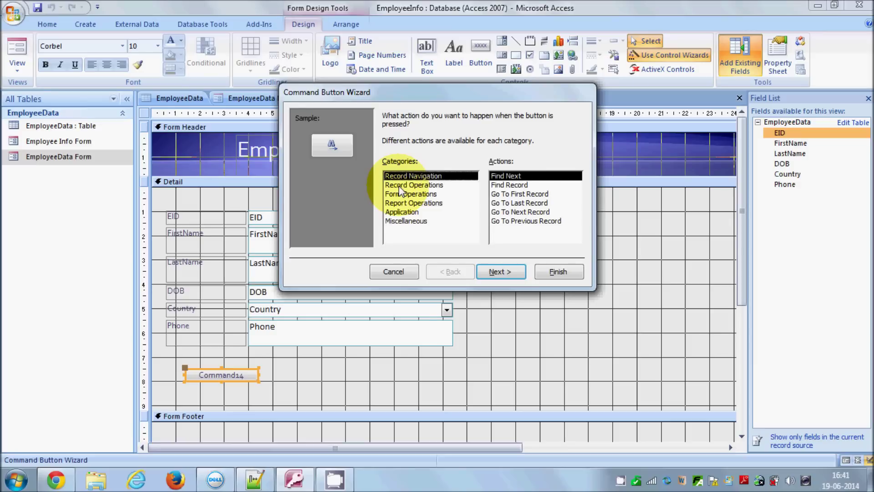
- Assign the Add New Record operation to the new command button and show the text Add Record on it
left_click(400, 186)
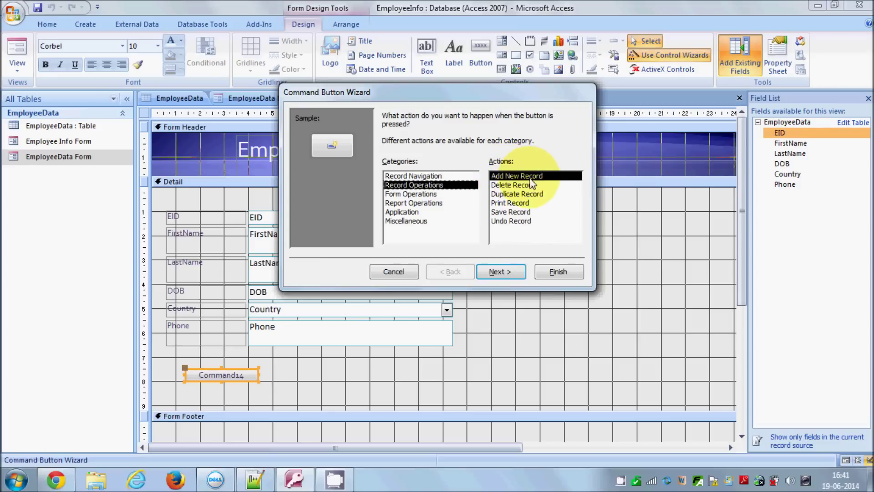
left_click(501, 273)
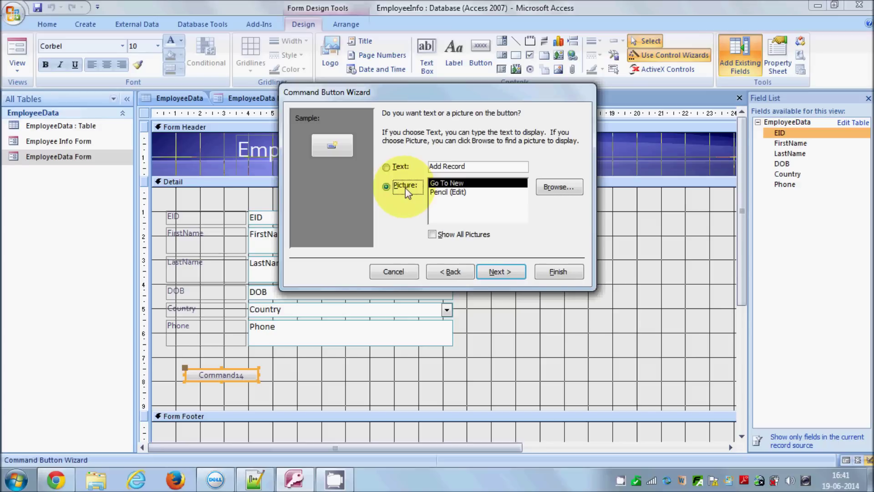
left_click(386, 168)
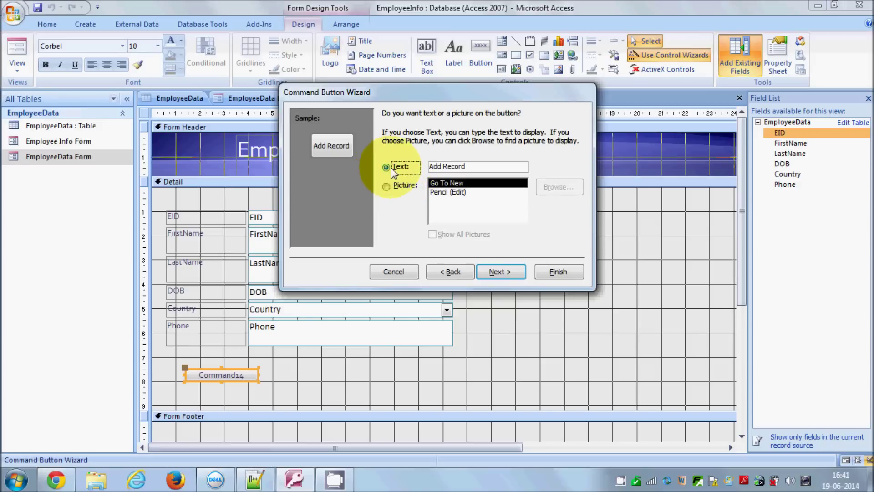
left_click_drag(520, 167, 429, 167)
left_click(490, 166)
left_click_drag(475, 166, 405, 166)
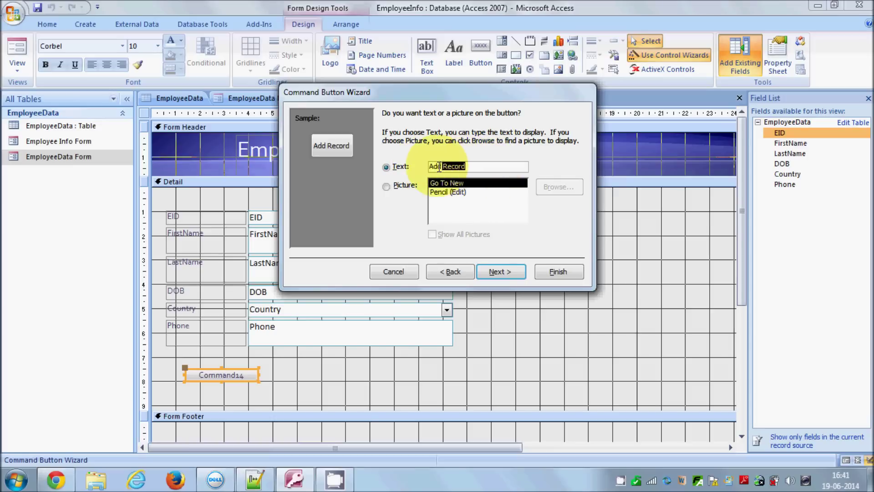
left_click(473, 167)
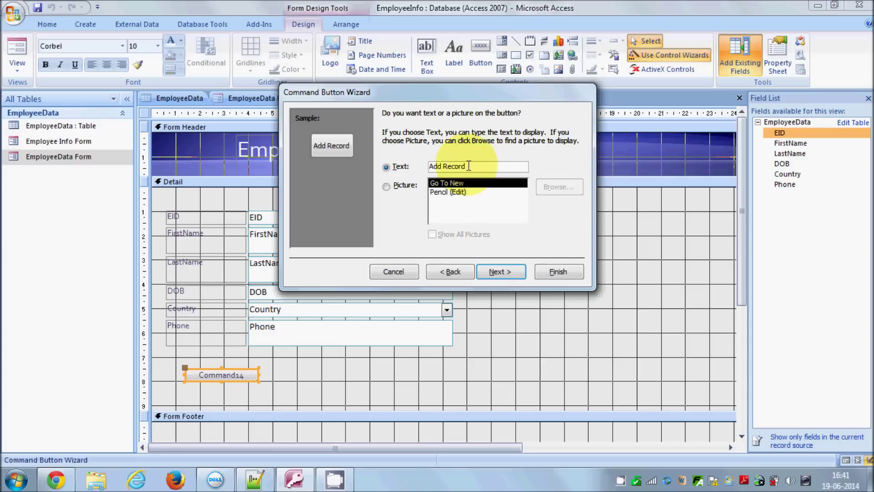
- Name the command button Add Record, finish the wizard and widen the button slightly
left_click(509, 272)
left_click(422, 150)
left_click_drag(453, 150, 358, 150)
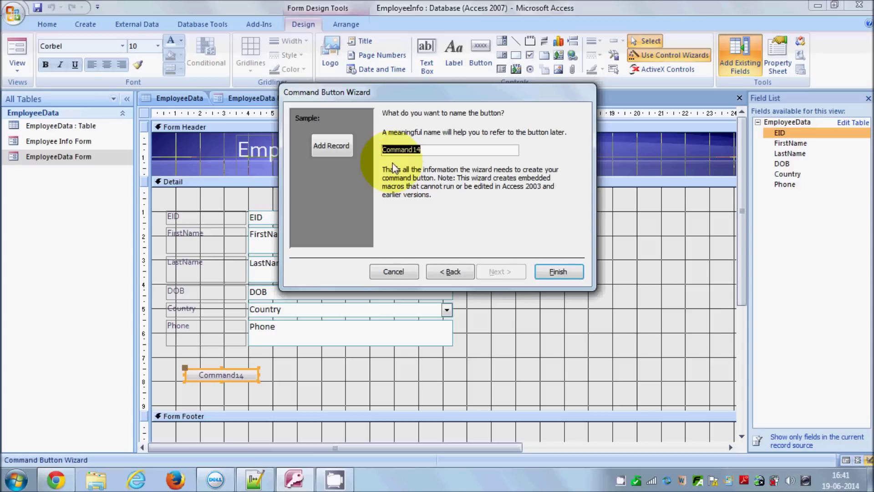
type("Add Record")
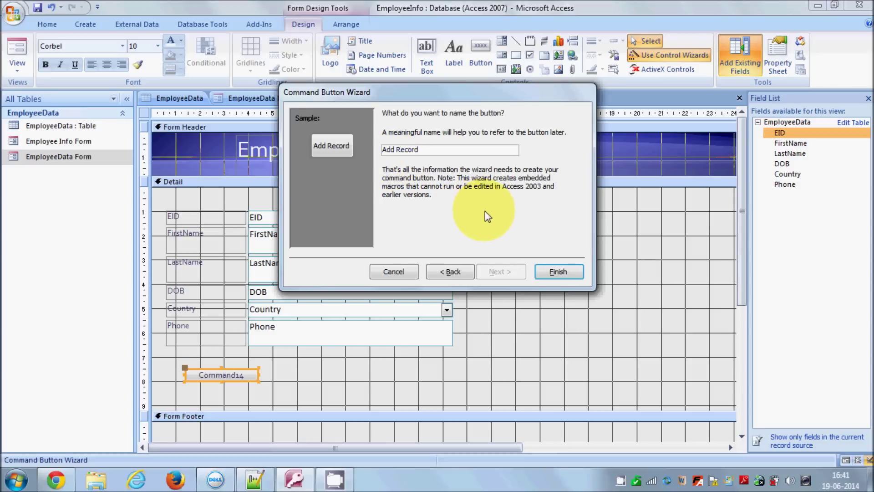
left_click(548, 273)
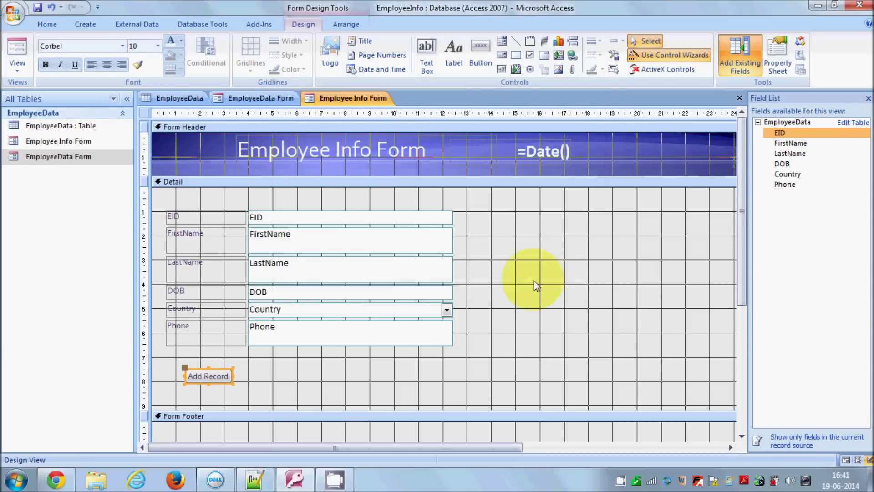
left_click_drag(233, 376, 238, 376)
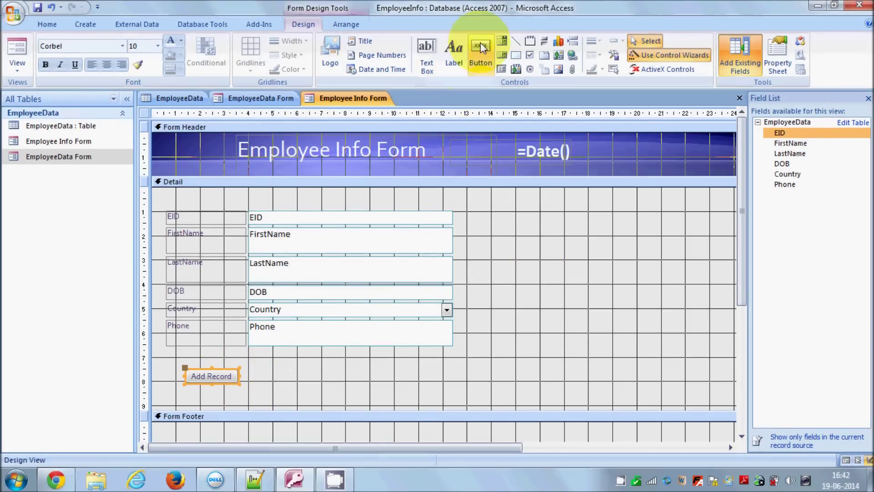
- Place a second command button beside Add Record and assign it the Save Record operation
left_click(481, 45)
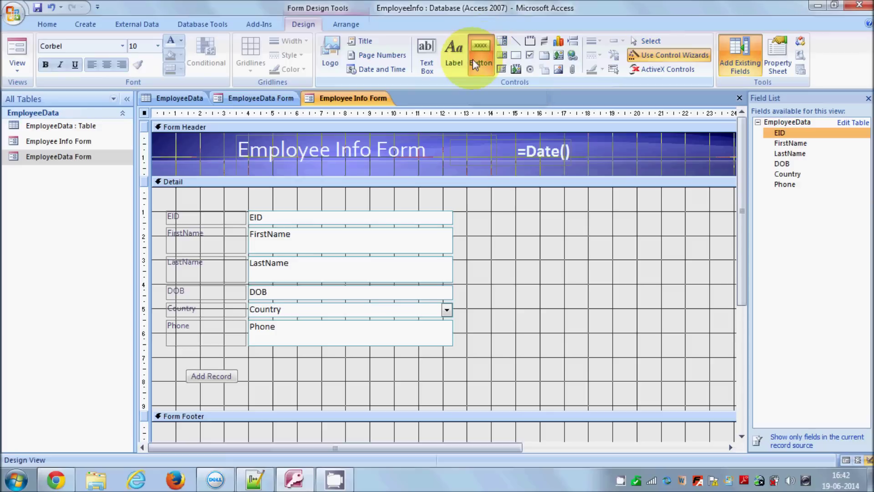
left_click(479, 58)
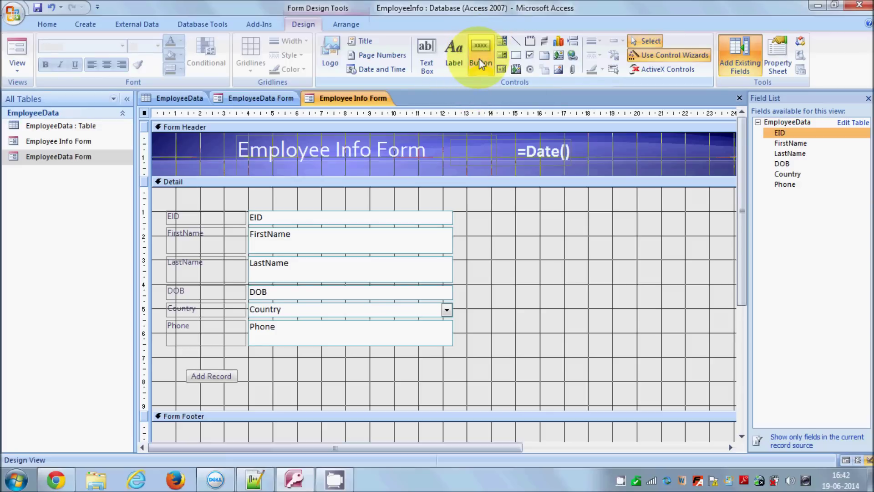
left_click(488, 49)
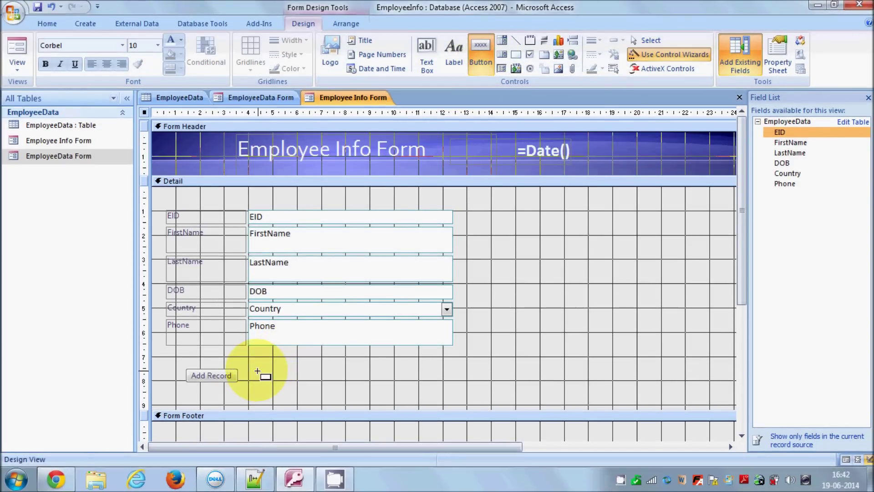
left_click(258, 371)
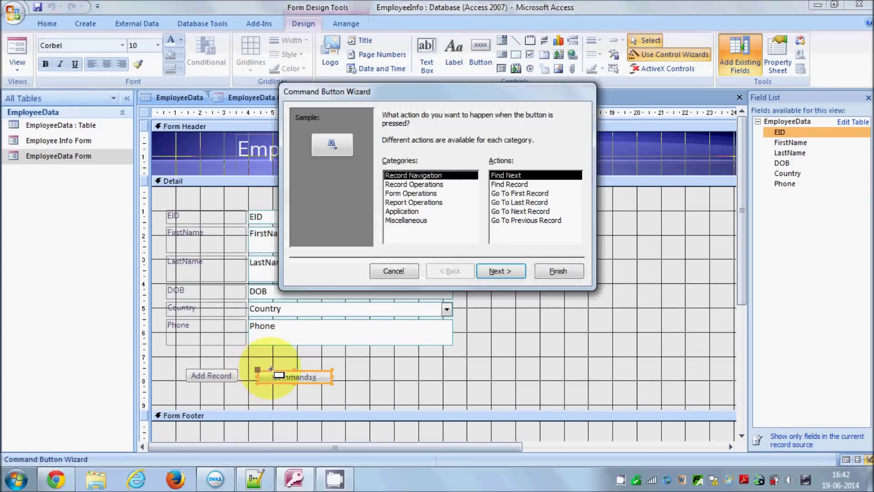
left_click(409, 185)
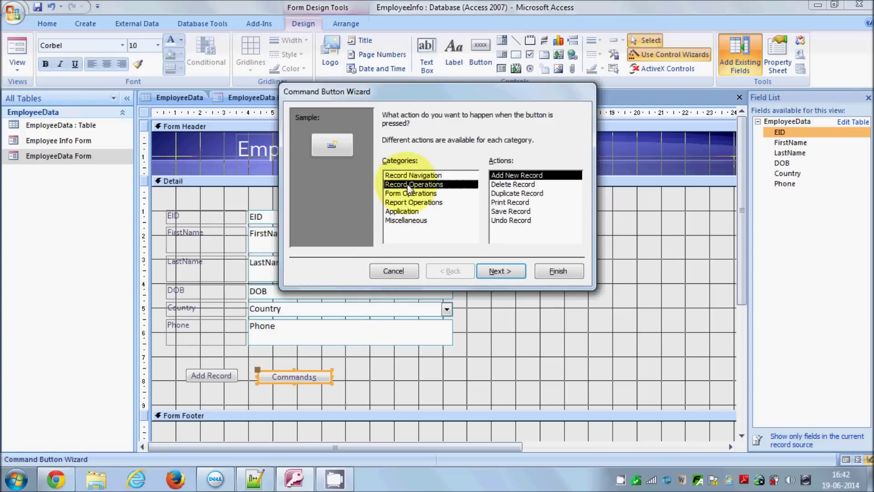
left_click(501, 212)
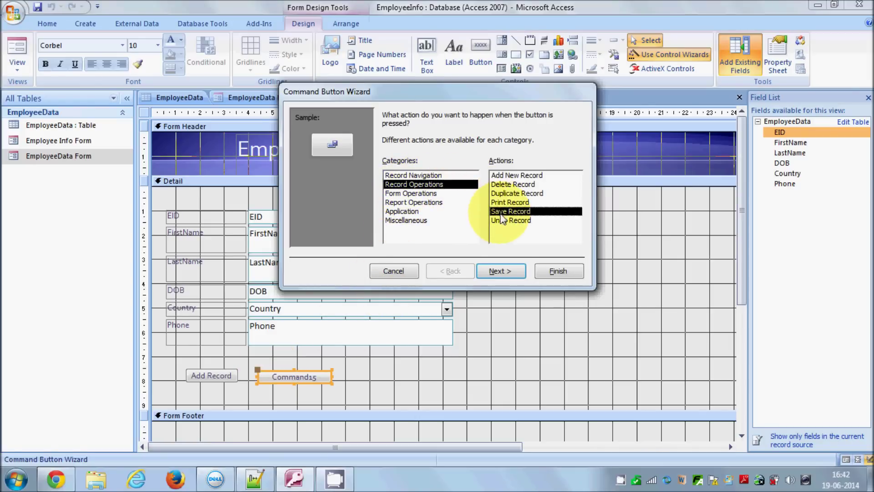
- Show the text Save Record on the second button, name it Save and finish the wizard
left_click(506, 273)
left_click(387, 165)
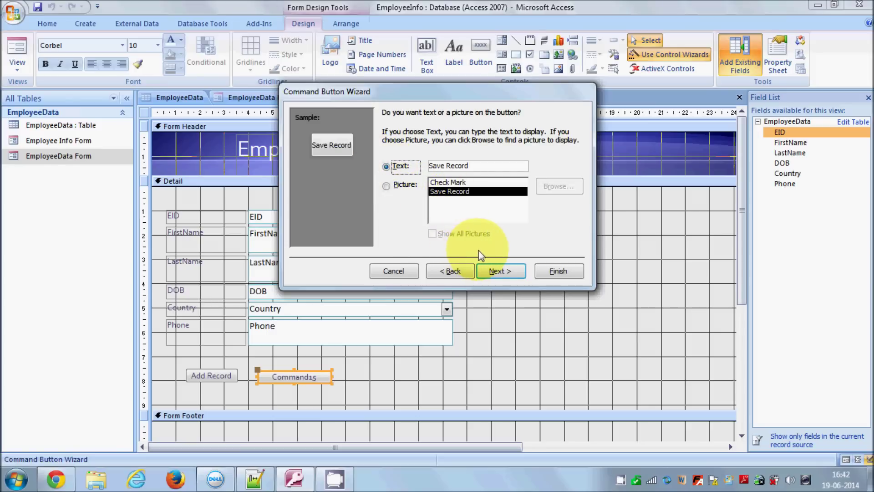
left_click(493, 272)
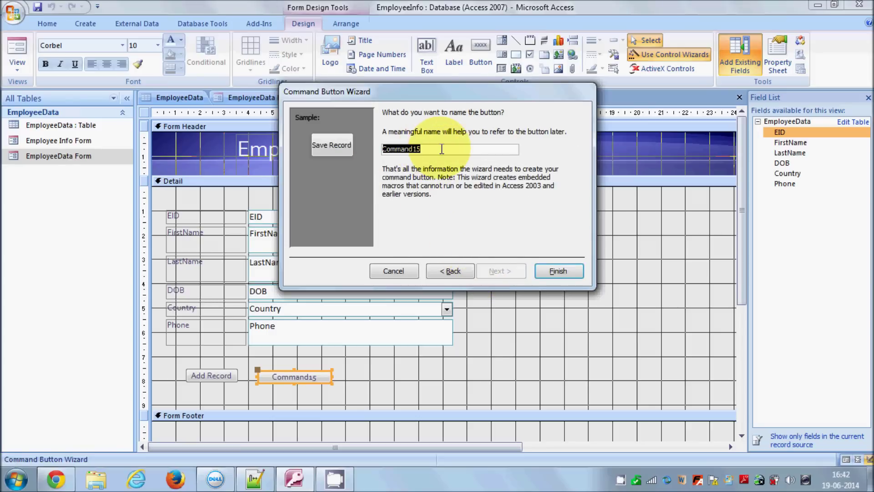
key("BackSpace")
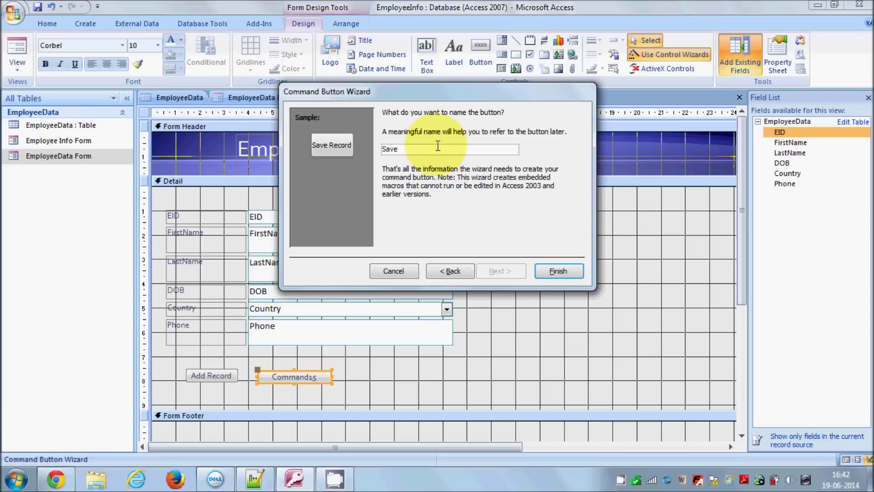
left_click(554, 269)
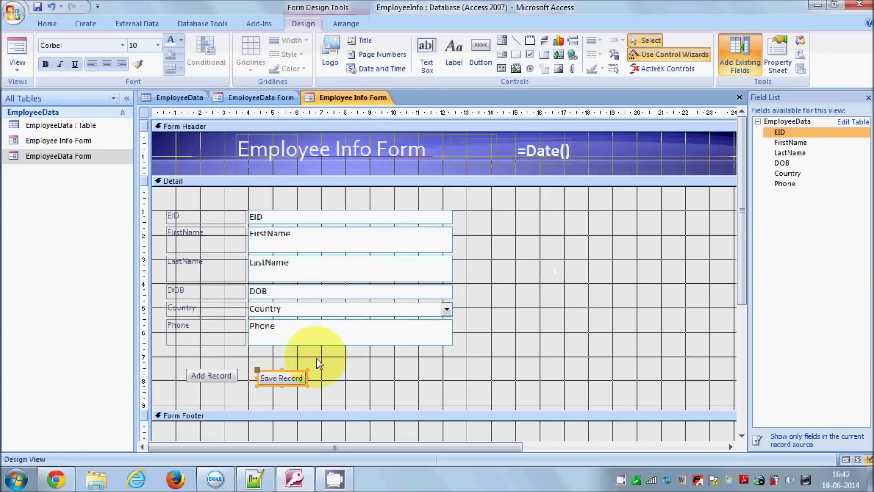
- Move the Save Record button level with the Add Record button
left_click(292, 377)
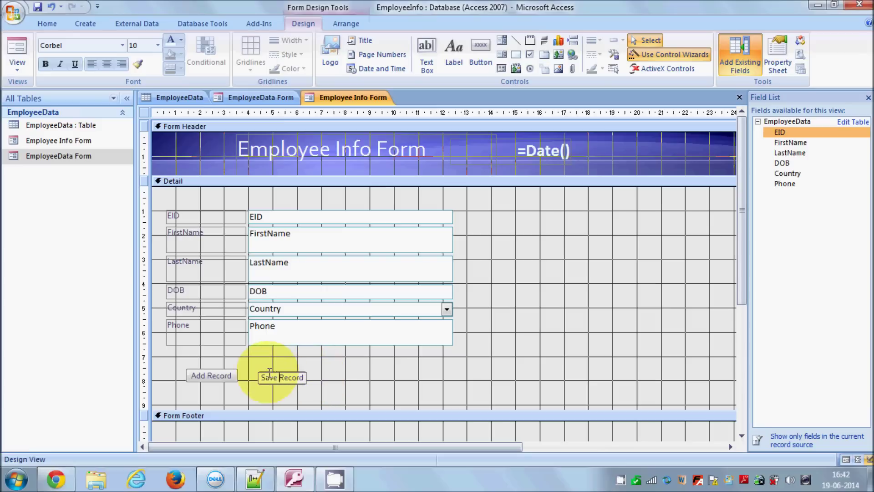
left_click(275, 366)
left_click(287, 381)
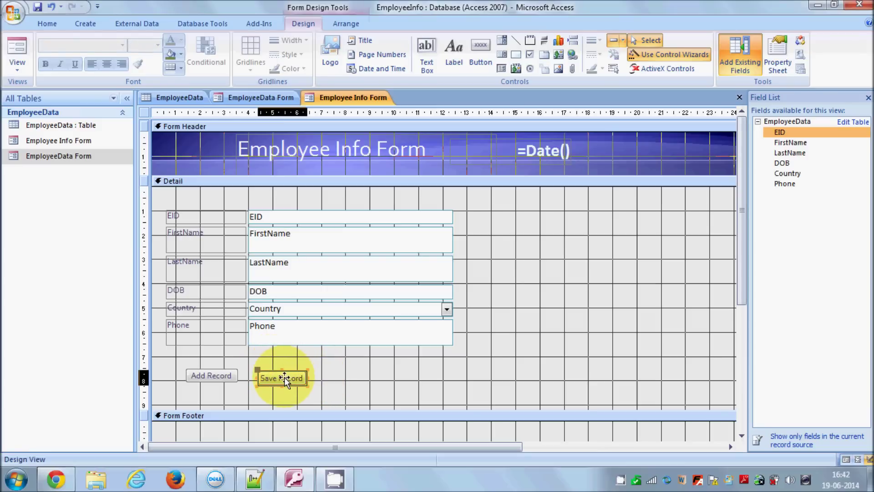
left_click_drag(282, 376, 278, 373)
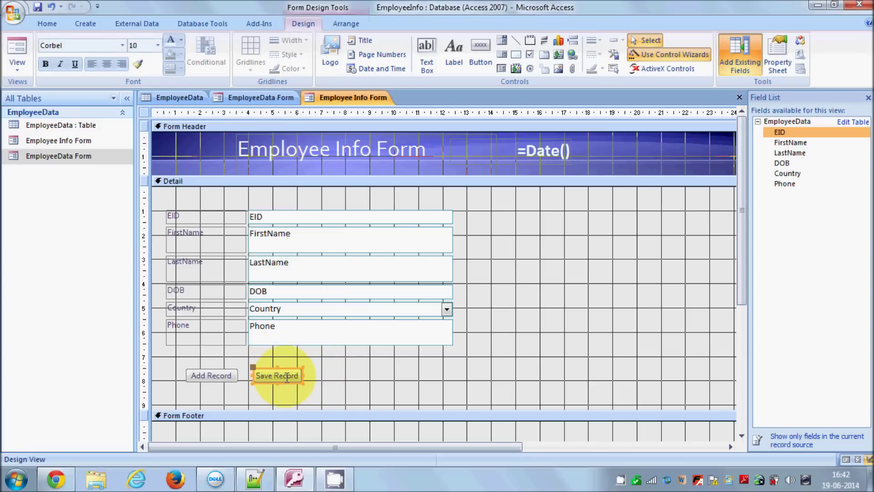
left_click(364, 385)
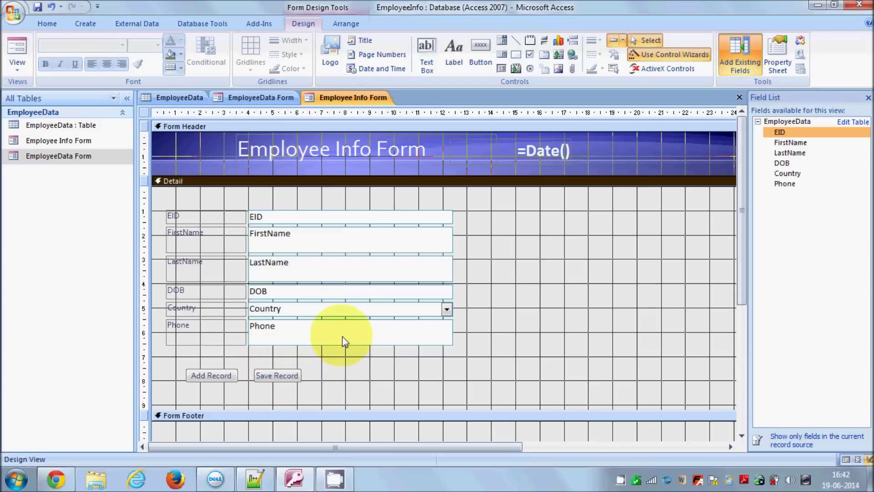
left_click(267, 380)
left_click(332, 362)
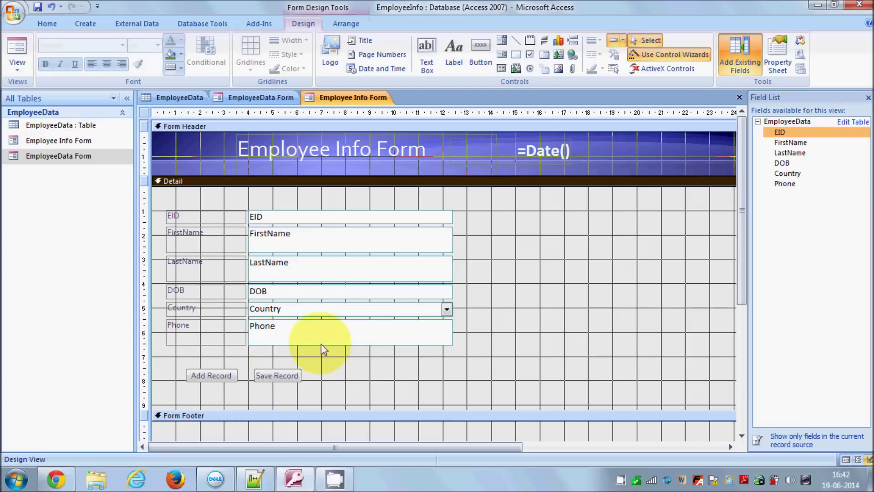
- Copy the Phone text box's formatting onto the Save Record button with the Format Painter
left_click(321, 337)
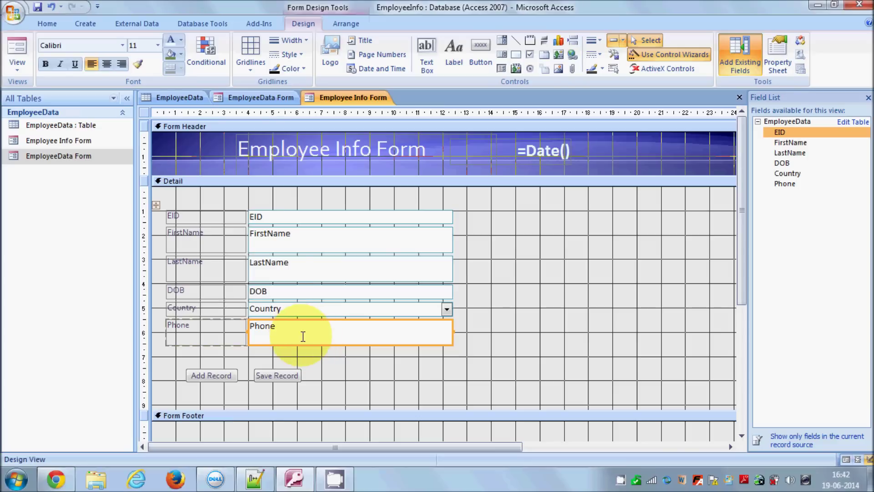
left_click(138, 67)
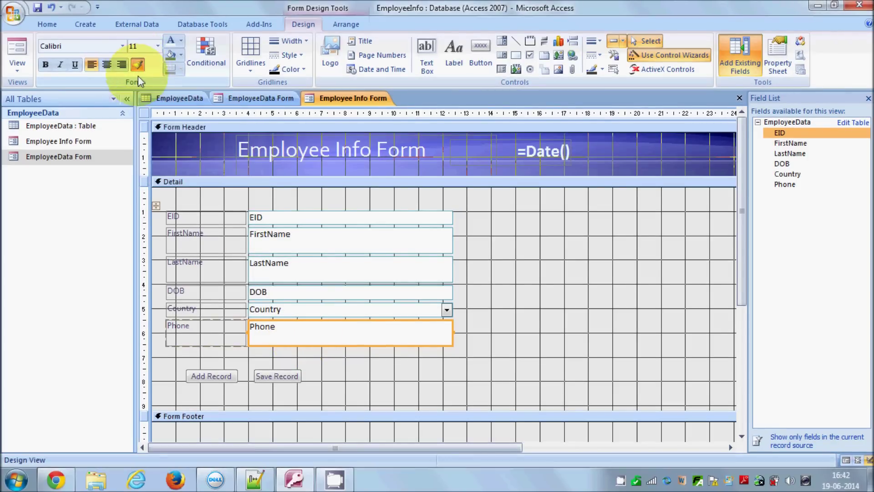
left_click(263, 372)
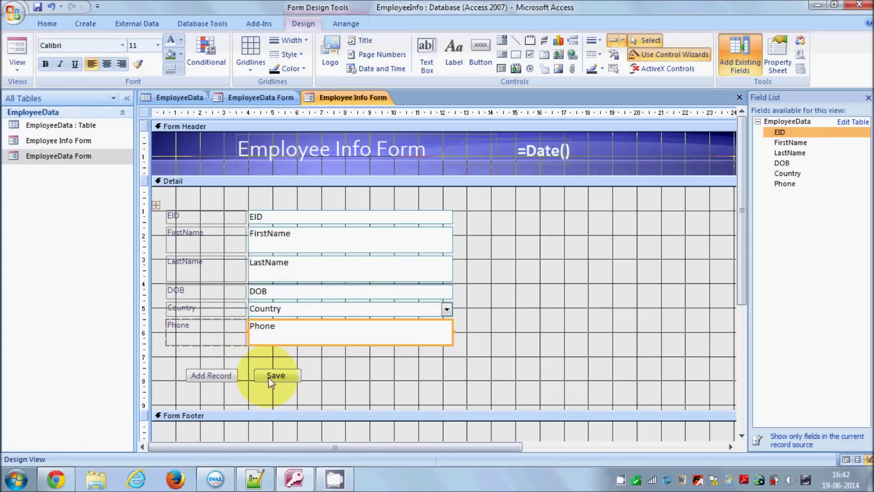
- Reposition and widen the Save Record button so its full caption fits, aligning its left edge with the text boxes
left_click(301, 379)
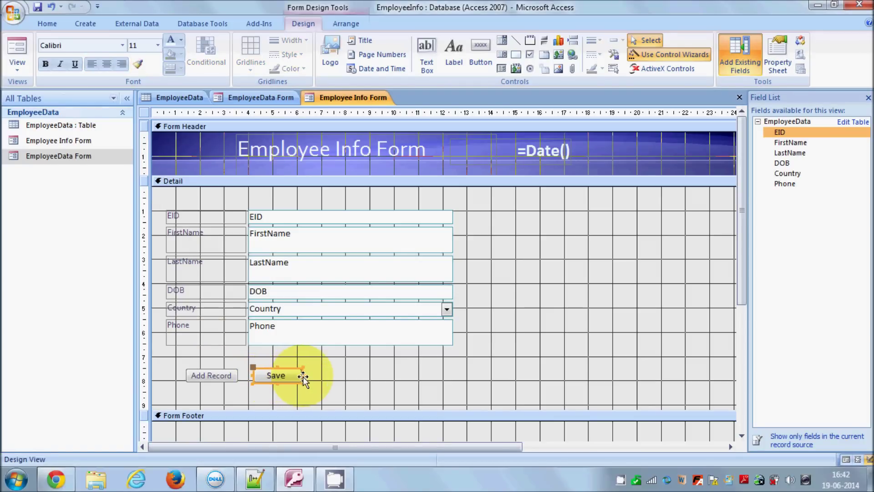
left_click_drag(301, 375, 327, 377)
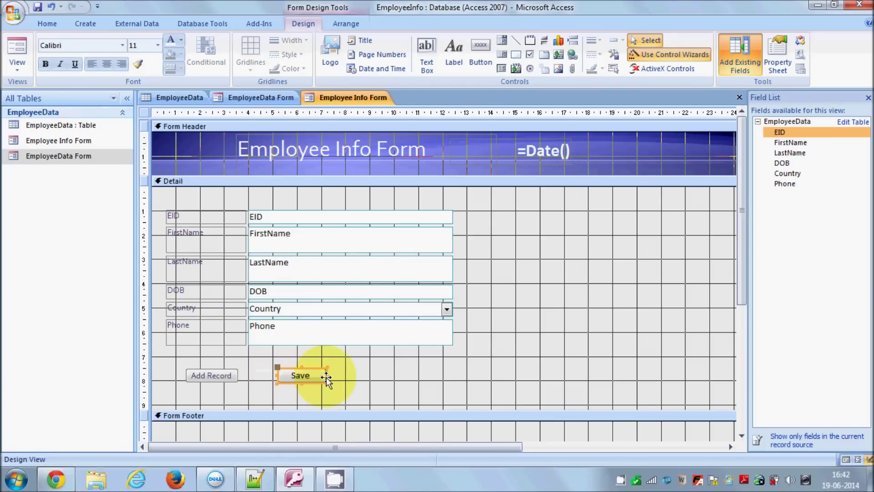
left_click_drag(277, 375, 248, 377)
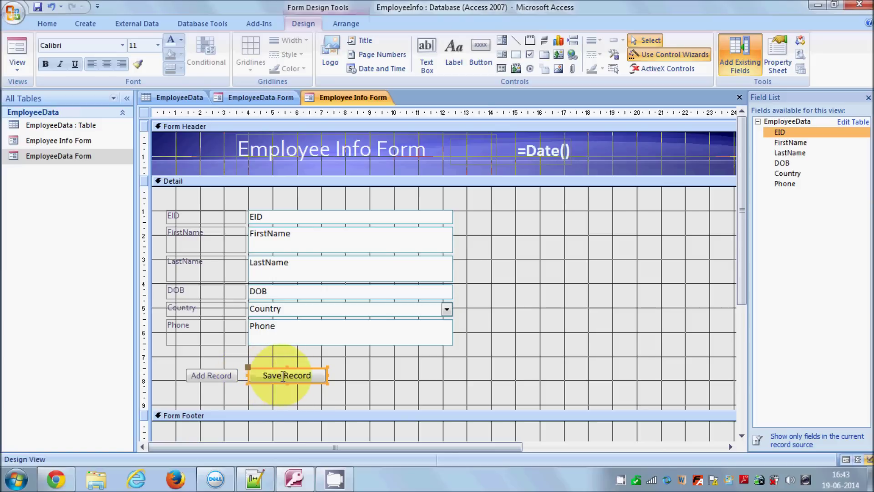
- Shift the Add Record button slightly left and copy the Phone text box's formatting onto it
left_click_drag(207, 374, 200, 374)
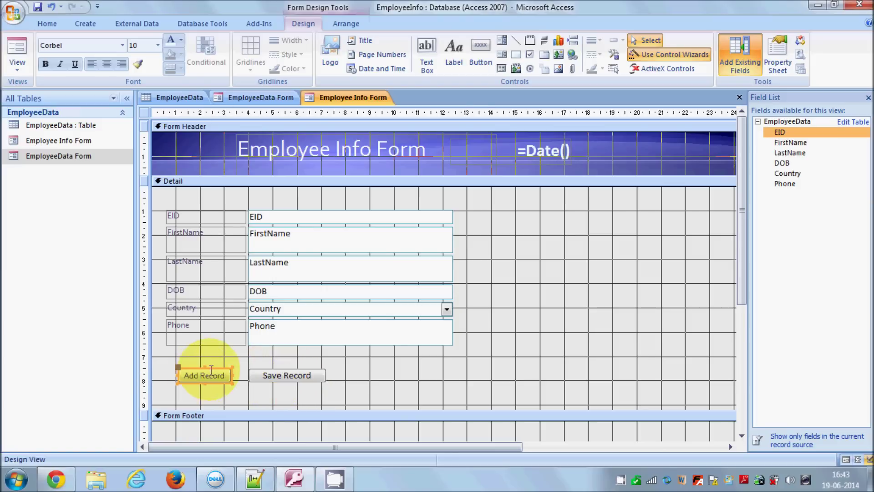
left_click(294, 328)
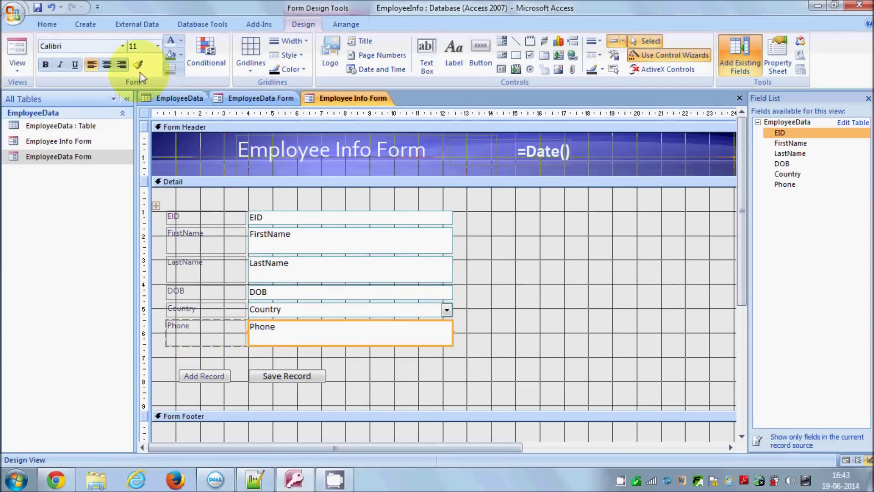
left_click(201, 374)
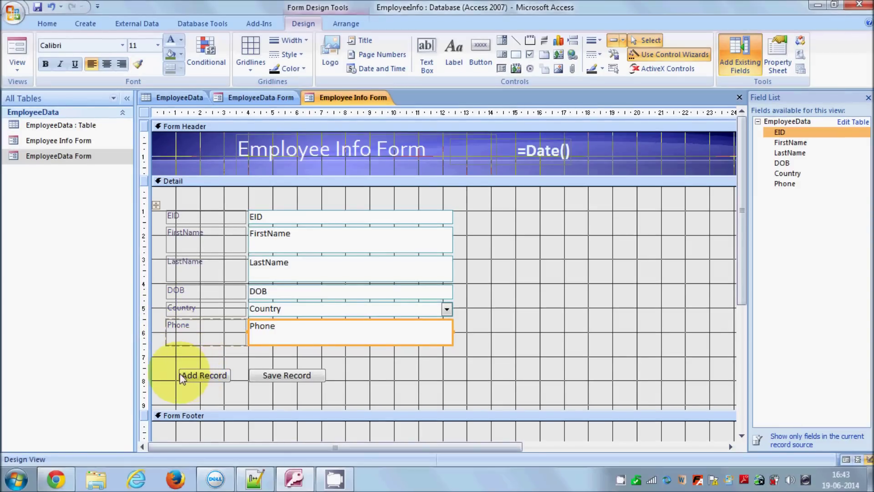
- Place the Save Record button below Add Record, apply a Stacked layout to both buttons, and move the group just below the Phone row
left_click_drag(286, 377, 214, 395)
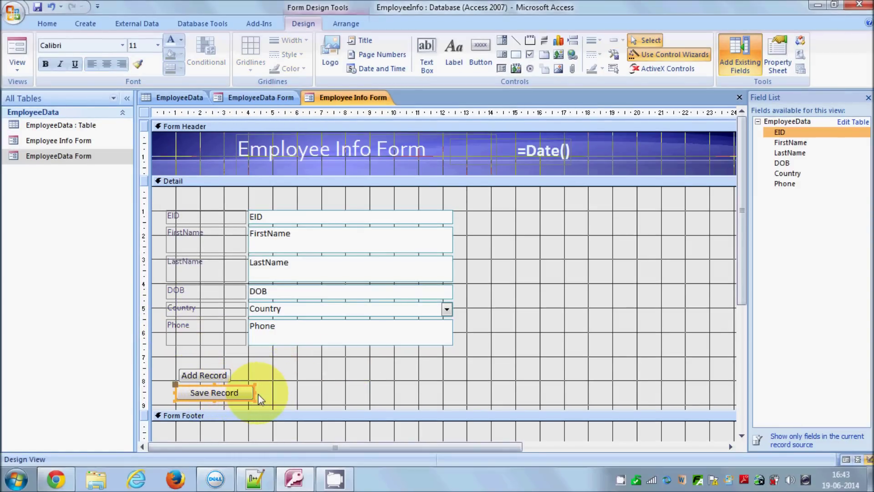
left_click_drag(196, 354, 225, 398)
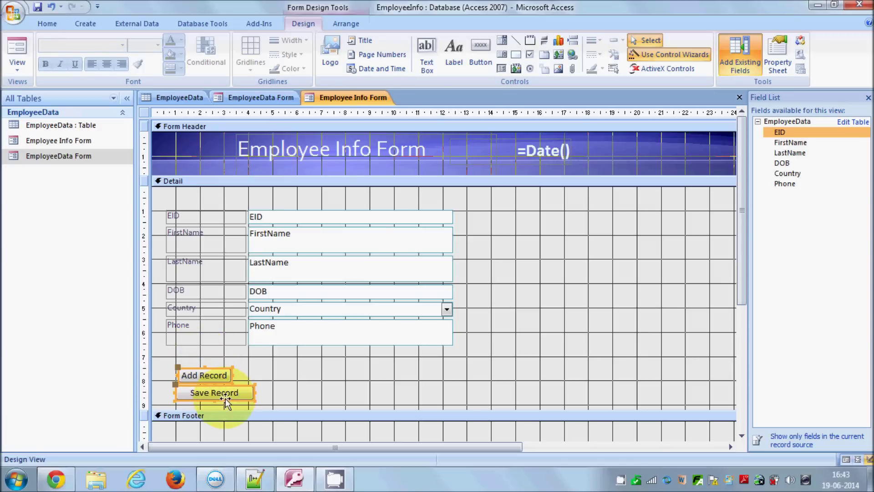
right_click(224, 391)
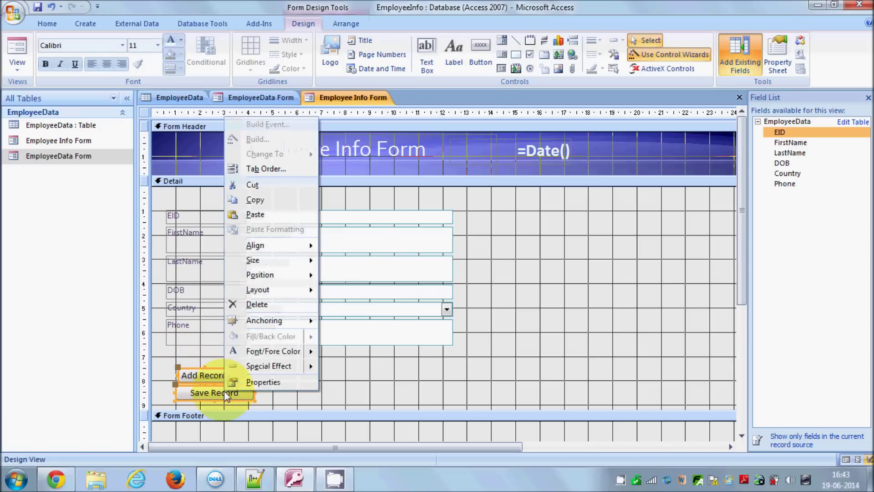
mouse_move(285, 291)
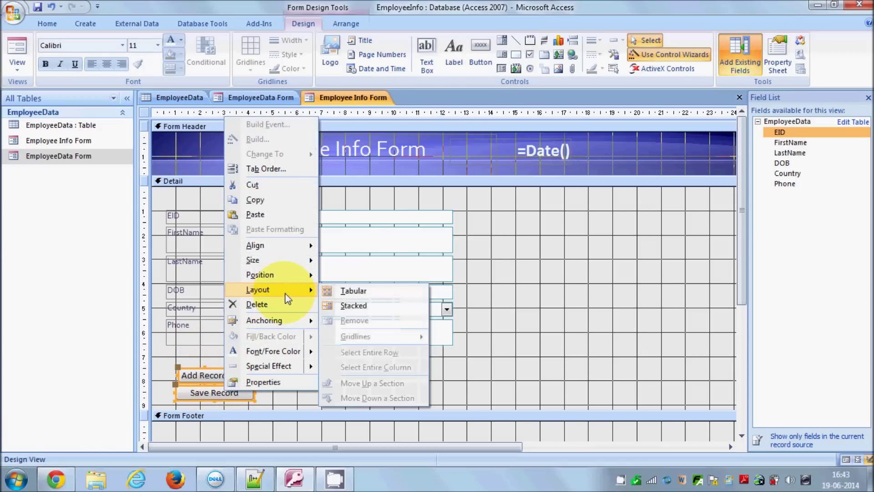
left_click(352, 306)
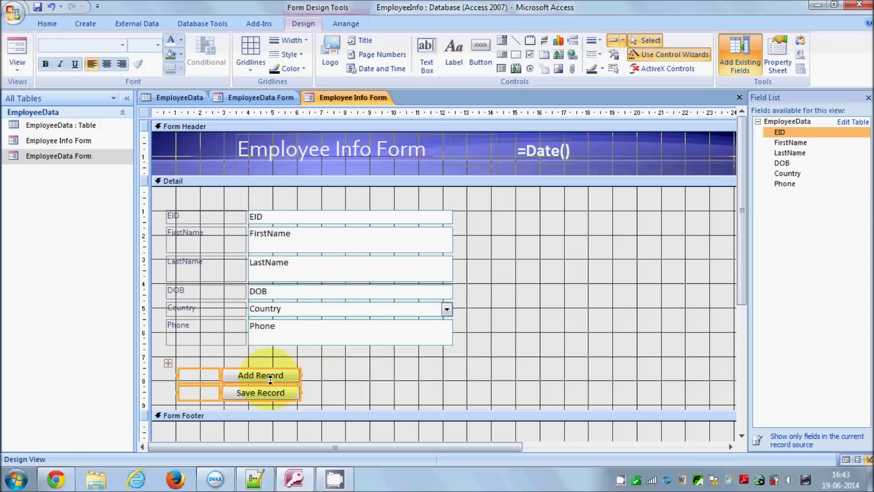
left_click_drag(261, 371, 248, 362)
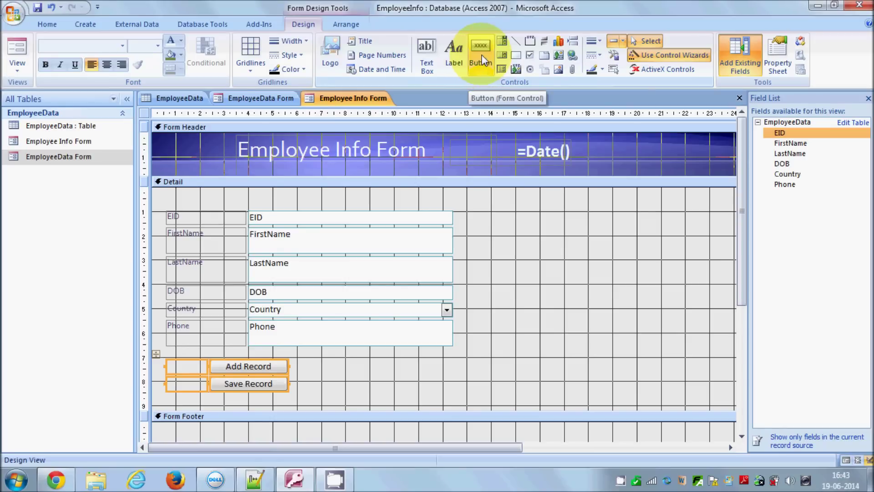
- Add a Go To First Record button beside the Add Record button, using the Go To First picture and the name First Record
left_click(482, 54)
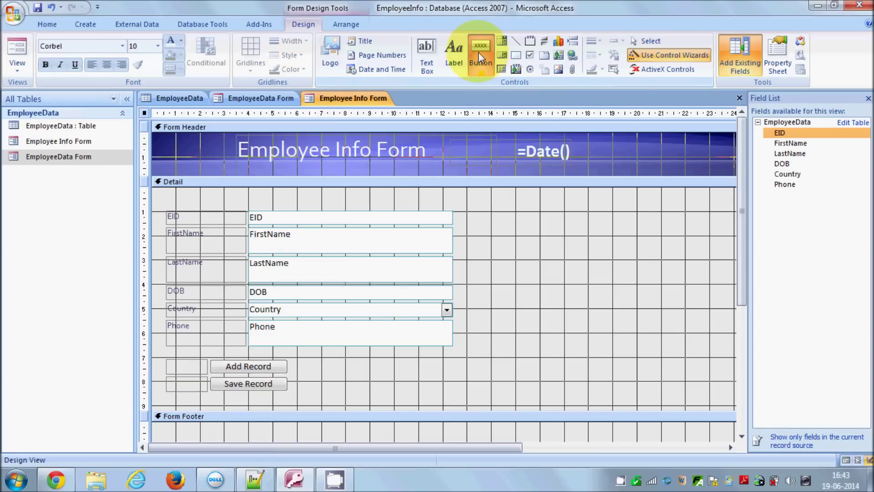
left_click(481, 54)
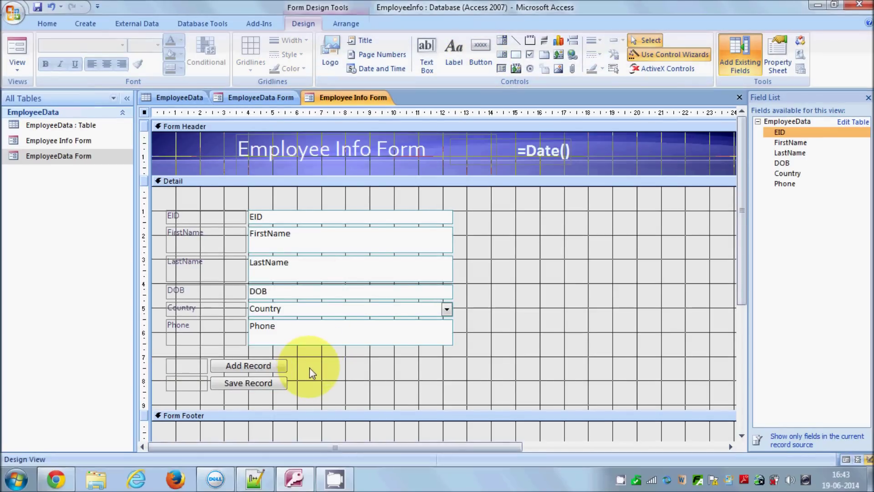
left_click(307, 364)
left_click(483, 52)
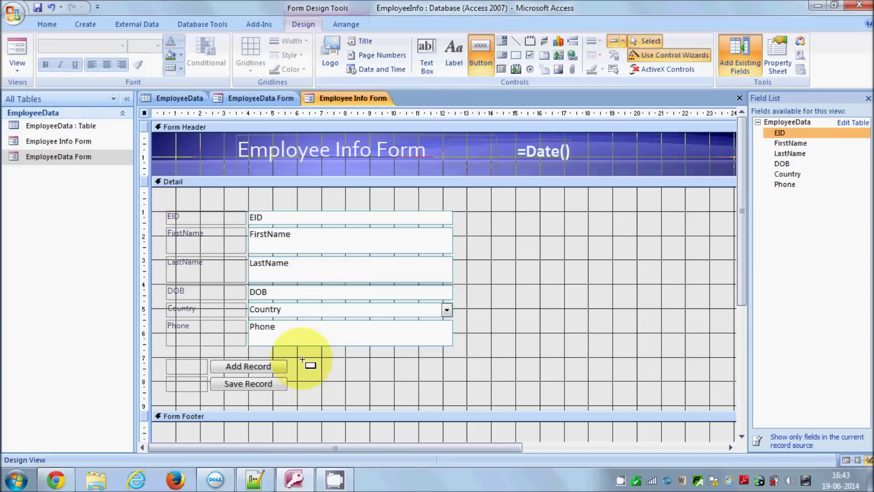
left_click(305, 364)
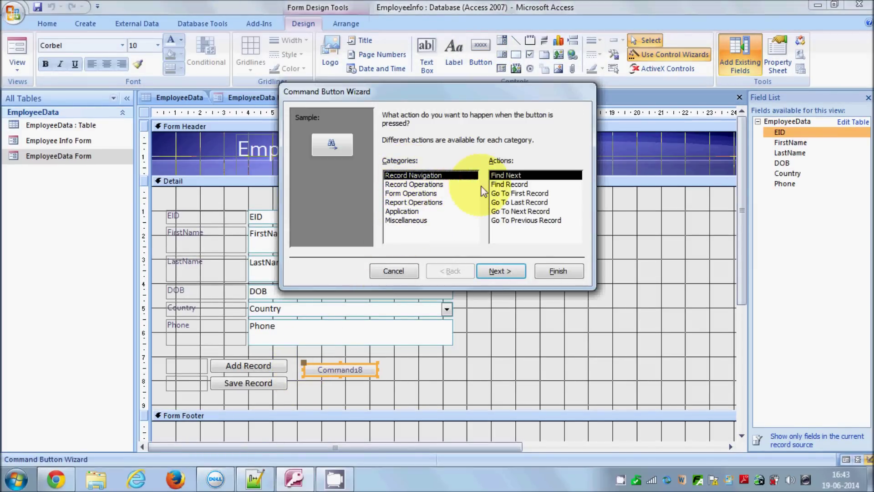
left_click(516, 197)
left_click(506, 272)
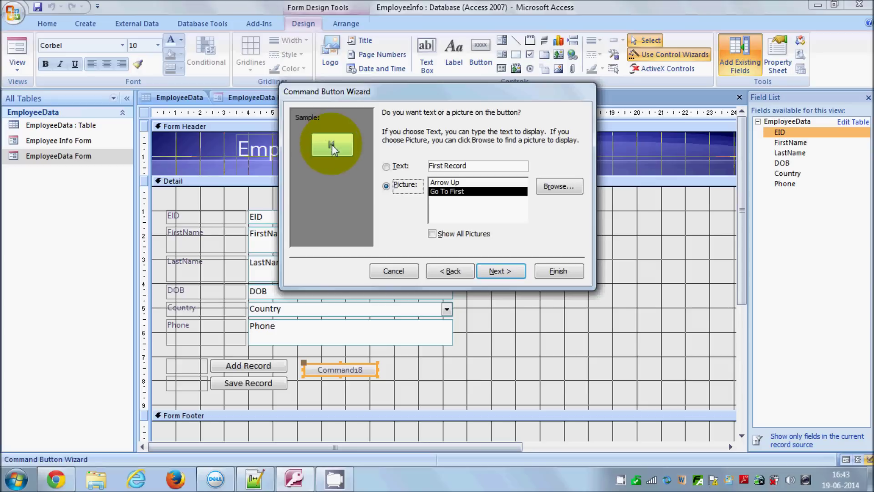
left_click(512, 271)
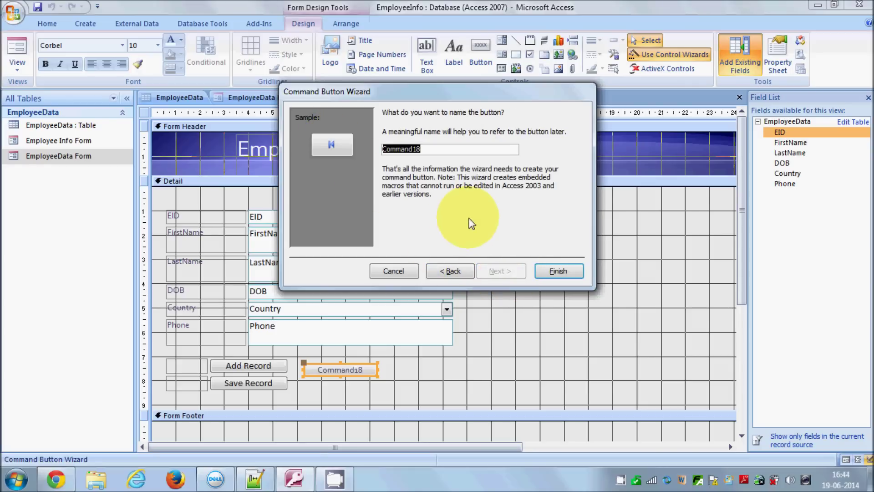
type("First Record")
left_click(559, 271)
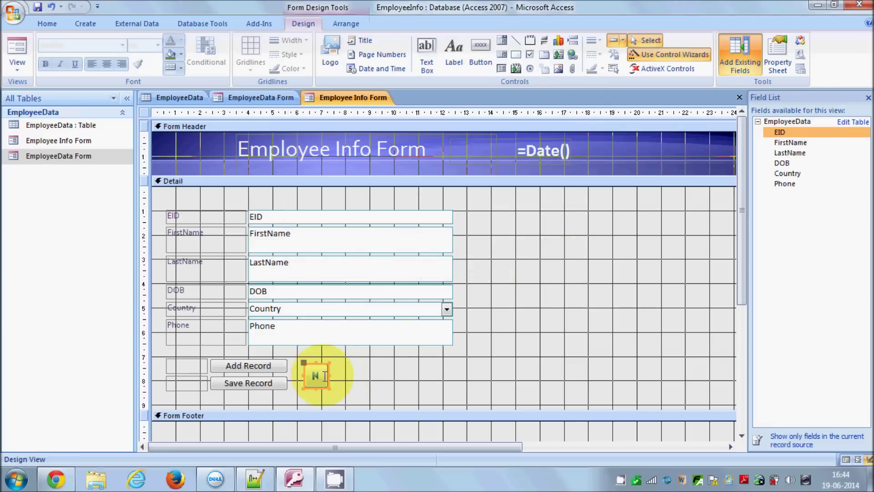
- Add a Go To Next Record button beside the first-record button, using the Go To Next picture
left_click(476, 64)
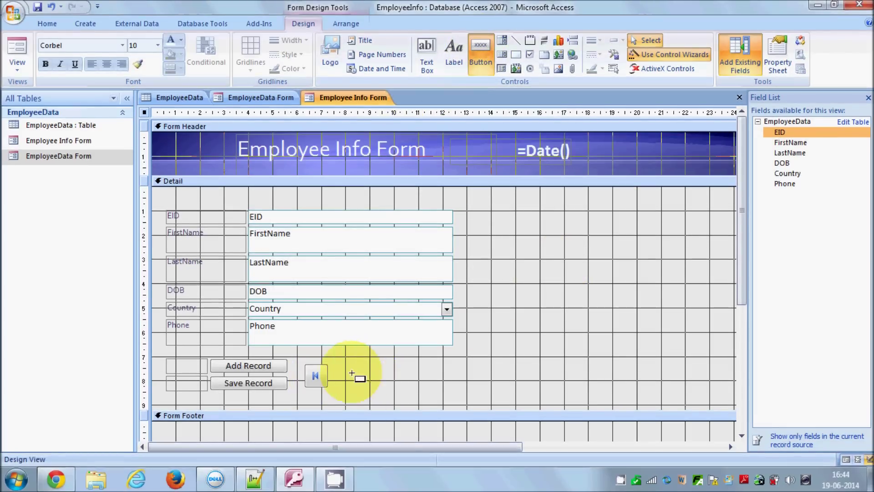
left_click(338, 372)
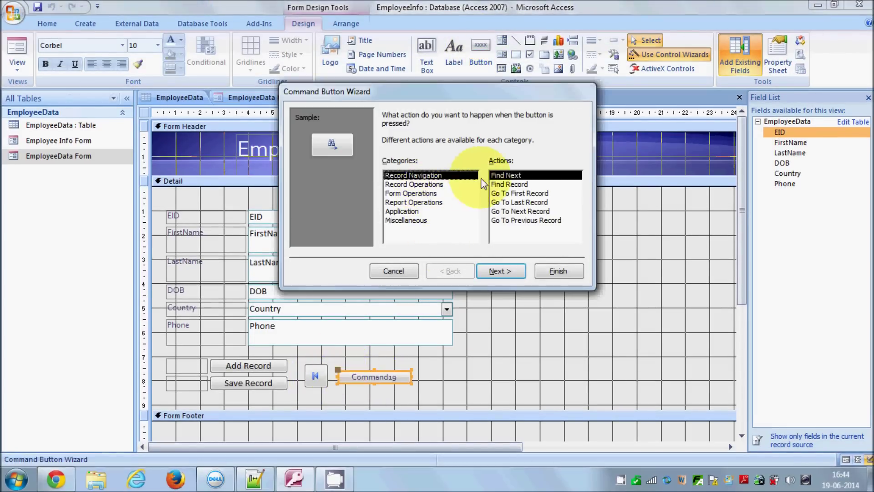
left_click(513, 213)
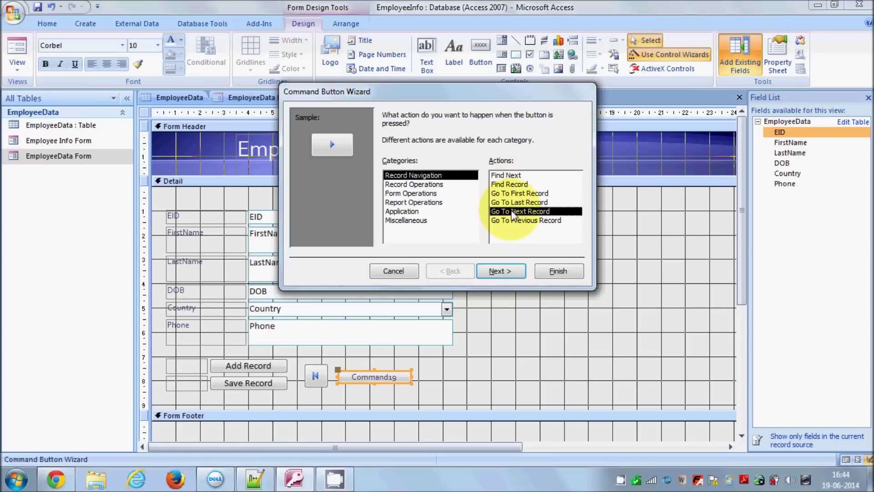
left_click(515, 273)
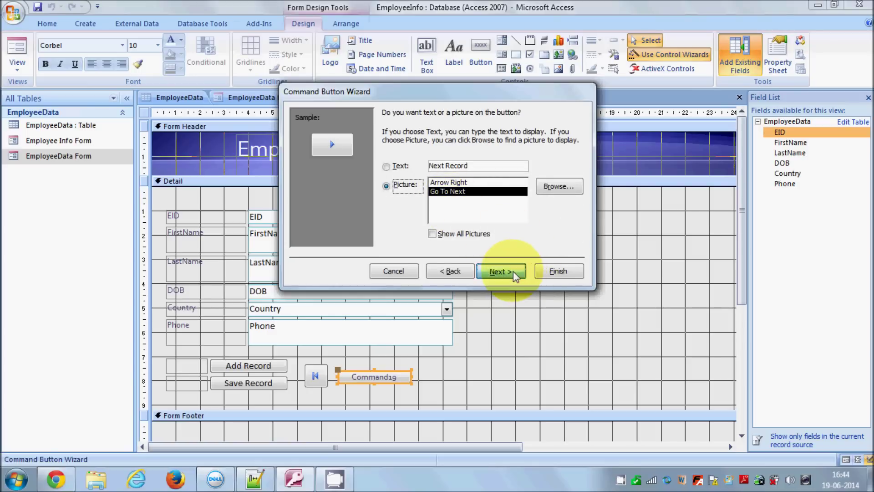
left_click(512, 272)
left_click(556, 271)
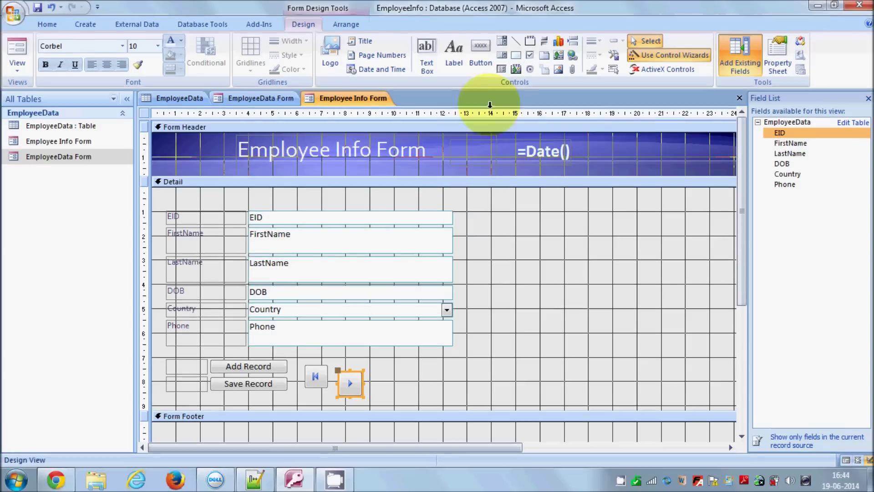
- Add a Go To Last Record button beside the next-record button, using the Go To Last picture
left_click(480, 46)
left_click(379, 376)
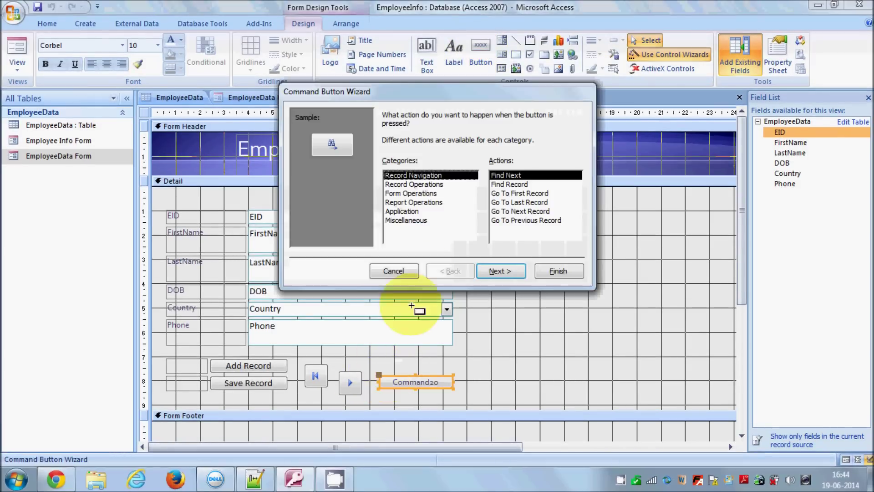
left_click(512, 202)
left_click(496, 271)
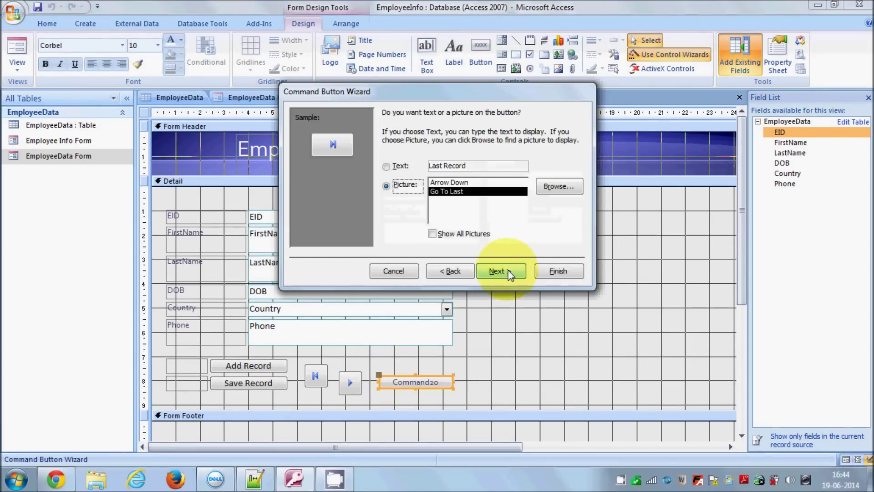
left_click(501, 271)
left_click(551, 271)
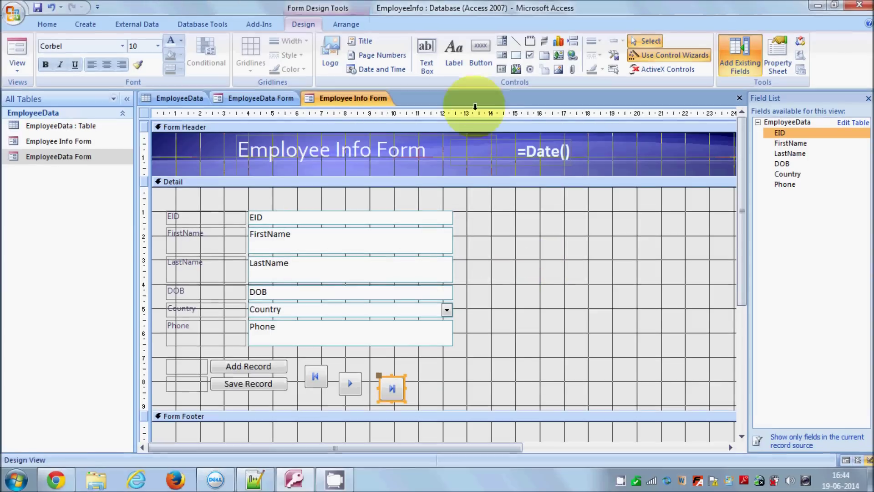
- Add a Go To Previous Record button with its default picture beside the last-record button
left_click(479, 52)
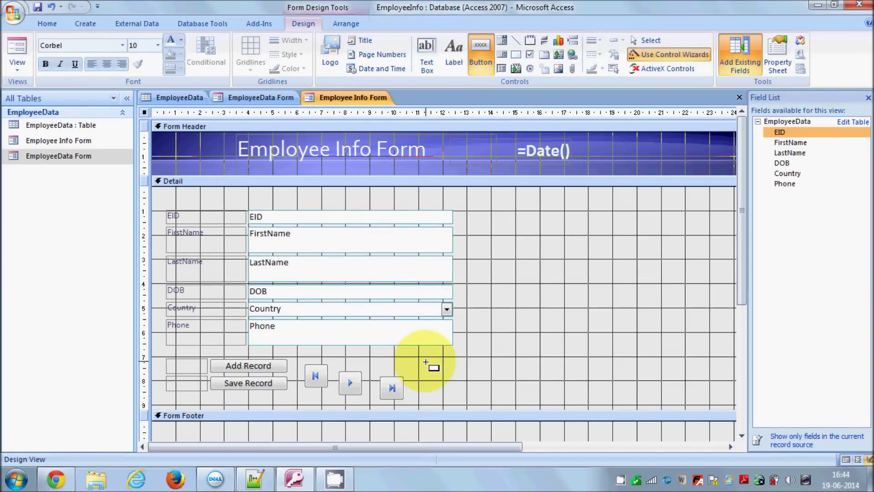
left_click(424, 361)
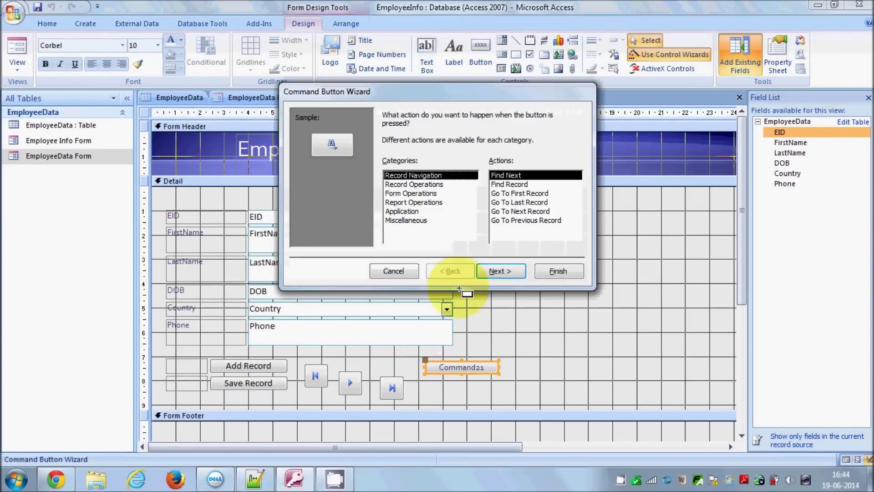
left_click(505, 221)
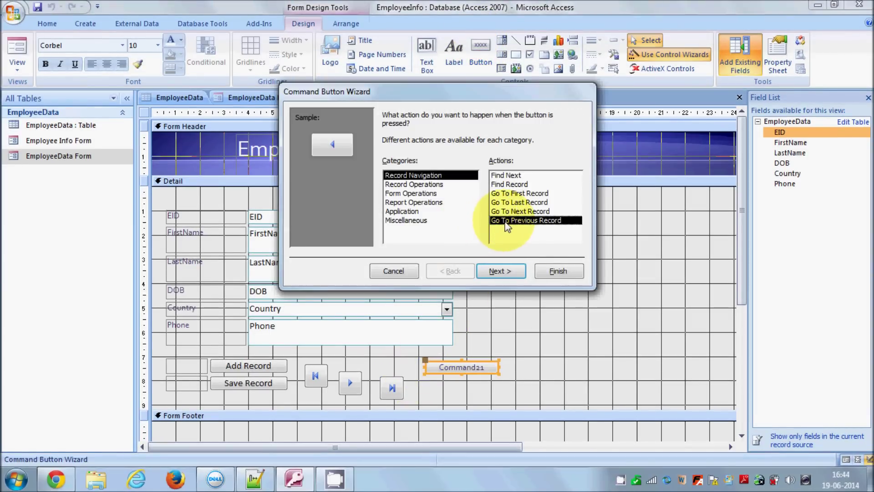
left_click(503, 272)
left_click(553, 272)
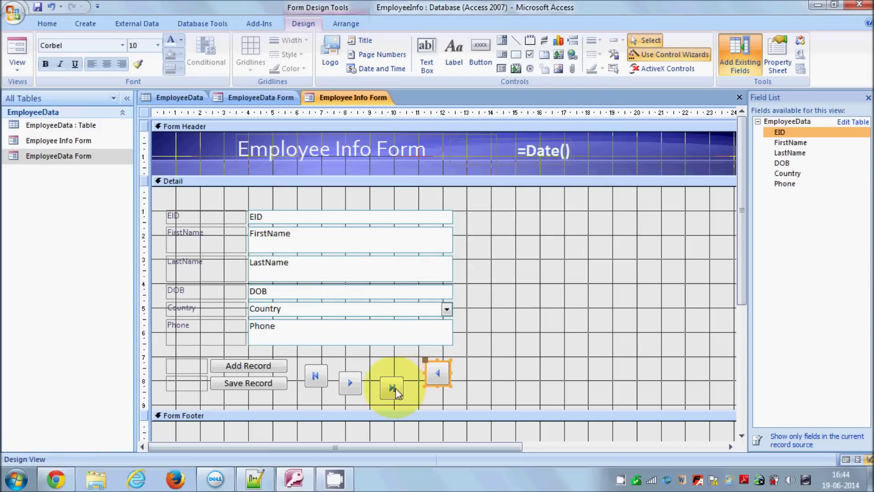
- Arrange the four navigation buttons in one row in the order first, previous, next, last
left_click(352, 382)
left_click_drag(353, 381, 374, 373)
left_click_drag(442, 374, 327, 374)
left_click_drag(392, 388, 305, 378)
- Apply a Tabular layout to the four navigation buttons
left_click(420, 371)
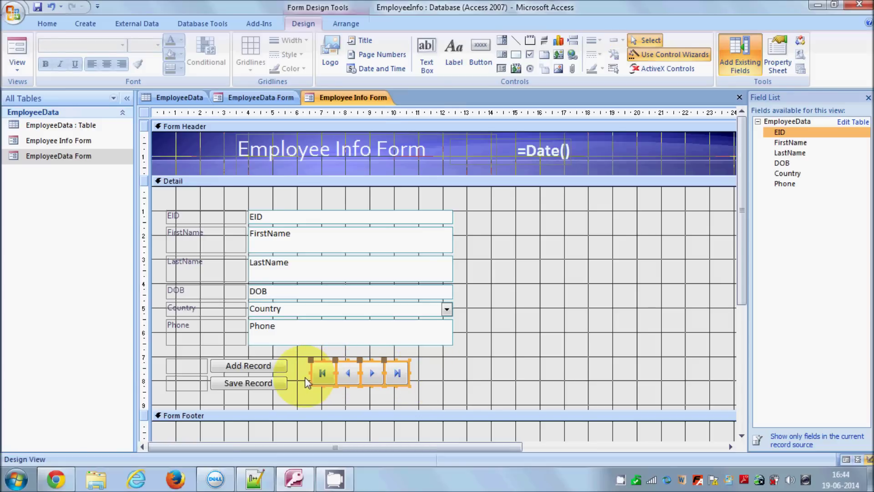
right_click(401, 372)
mouse_move(491, 276)
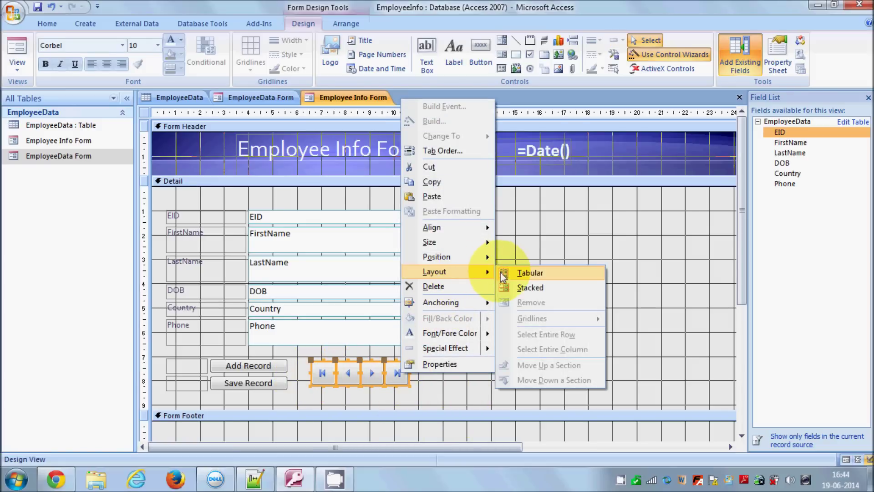
left_click(512, 273)
scroll(469, 336, "down", 2)
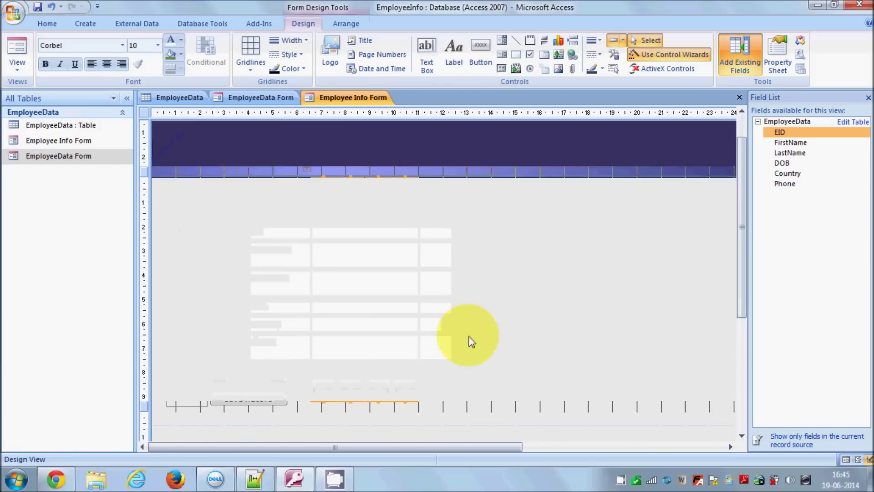
- Try a Stacked layout for the four navigation buttons and move the stack to the right of the text boxes
right_click(405, 344)
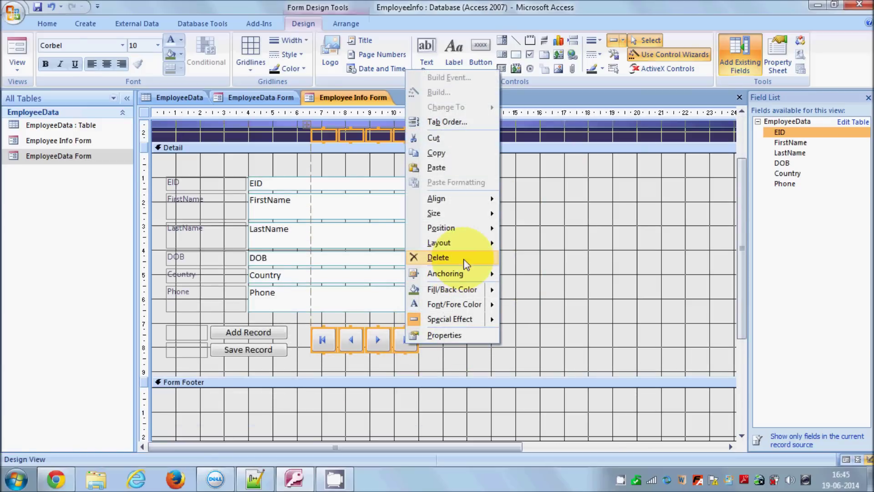
mouse_move(486, 247)
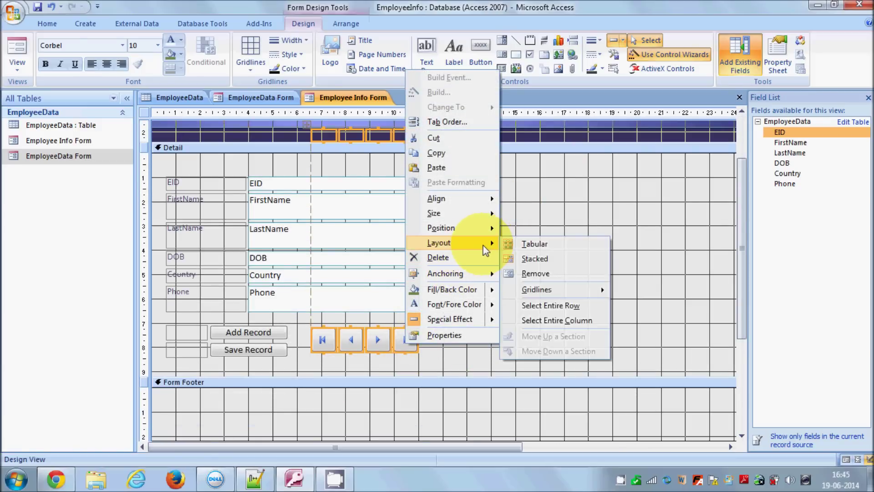
left_click(524, 260)
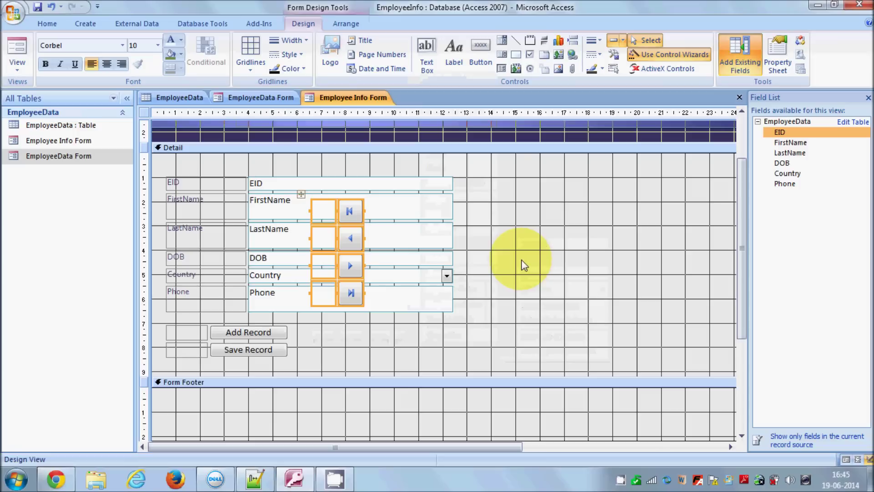
left_click_drag(351, 241, 506, 244)
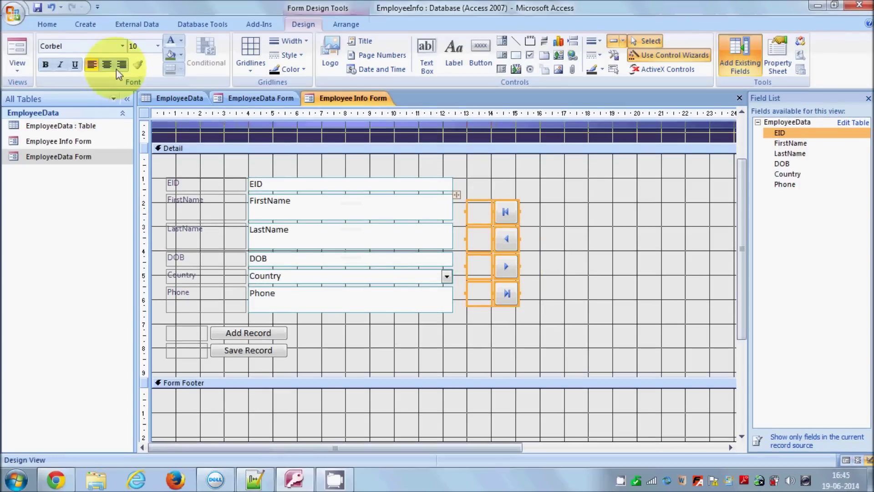
- Undo the move and the Stacked layout of the navigation buttons, and deselect them
left_click(54, 9)
left_click(54, 9)
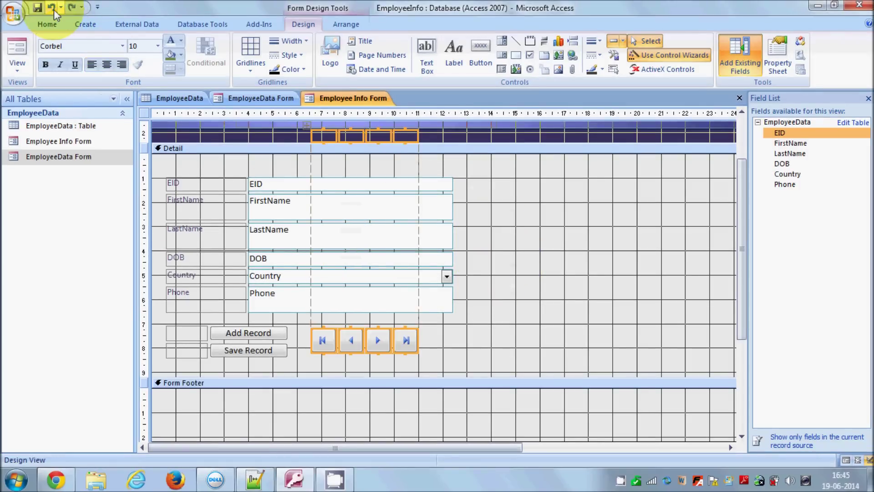
left_click(435, 346)
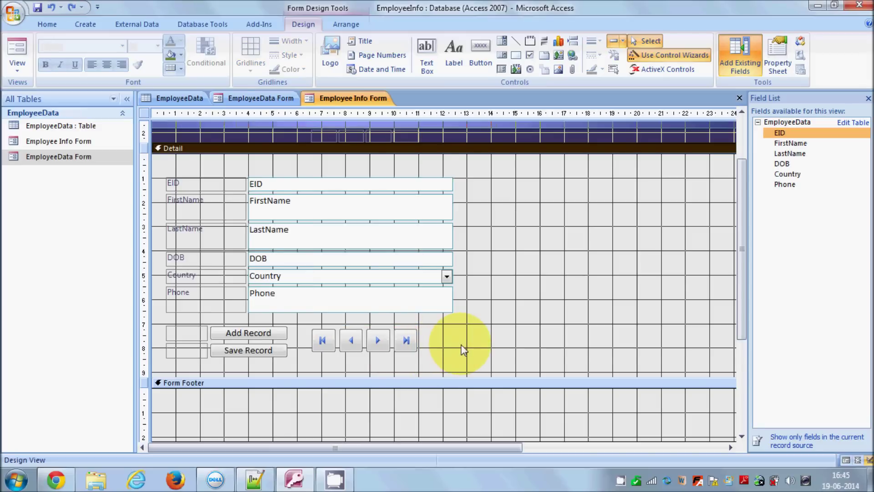
scroll(462, 351, "down", 1)
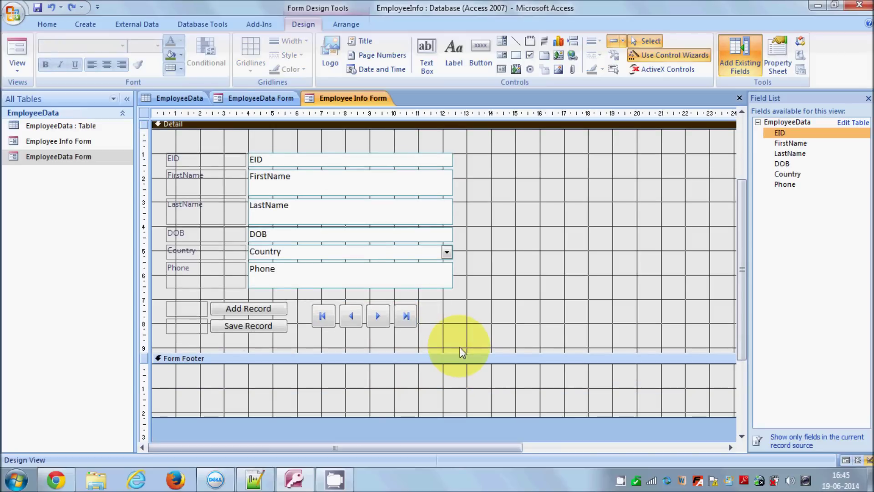
- Insert a chart beside the text boxes in the Detail section, using the EmployeeData table as its data source
scroll(462, 350, "up", 1)
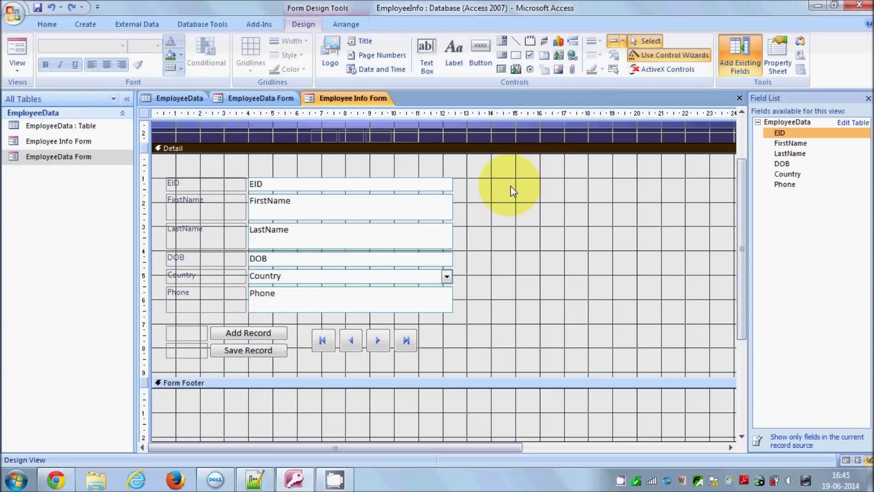
left_click(559, 42)
left_click(492, 191)
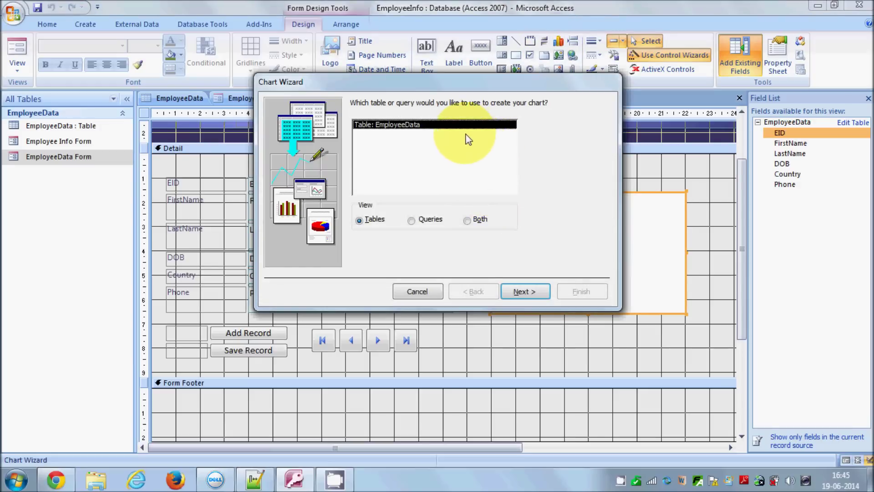
left_click(412, 222)
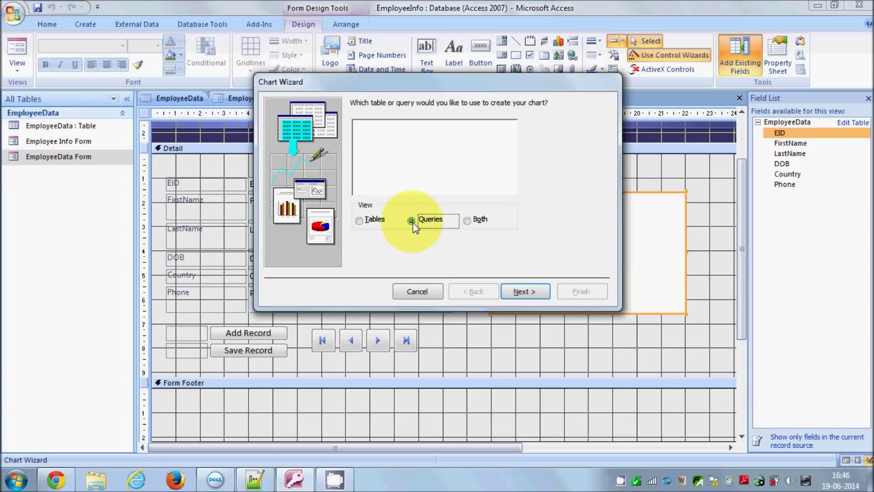
left_click(468, 222)
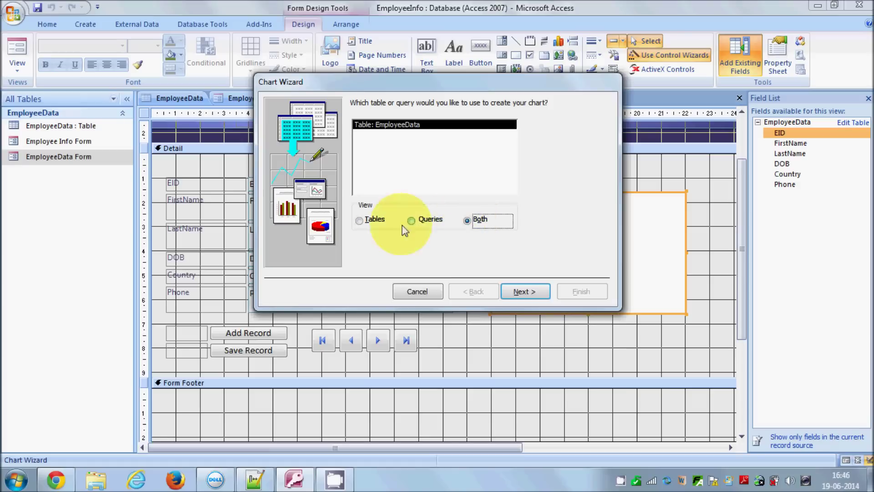
left_click(366, 223)
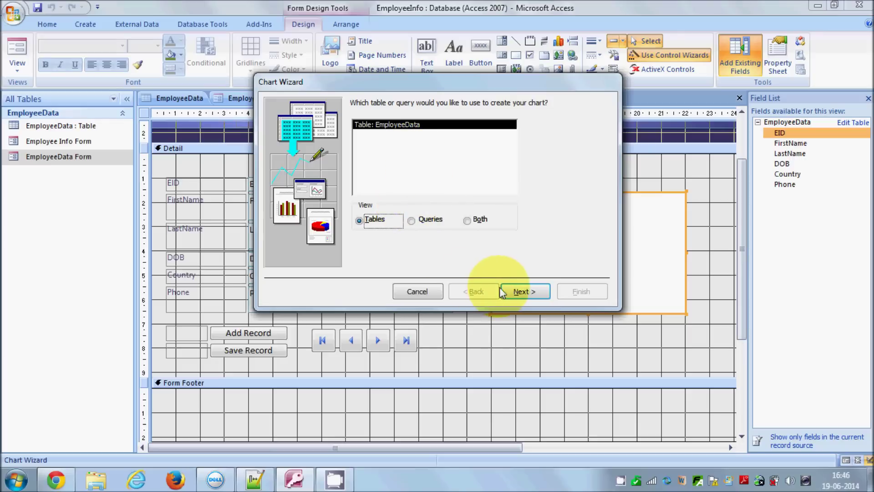
left_click(515, 294)
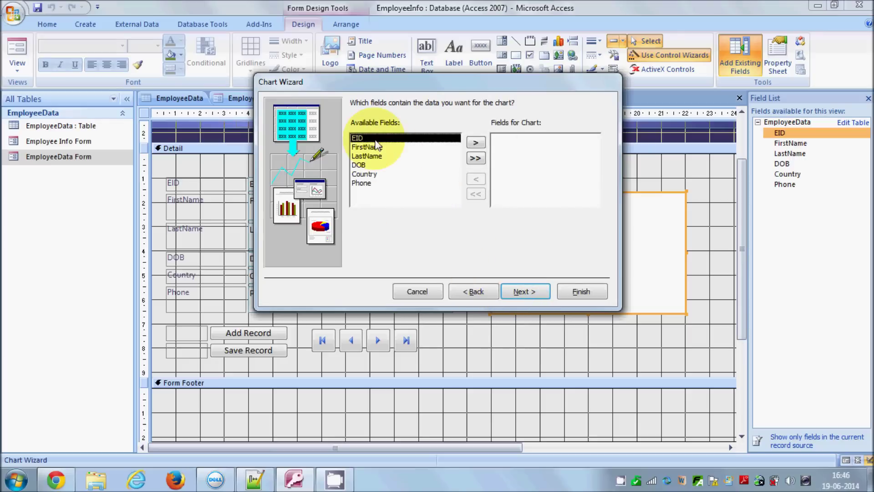
- Build a column chart of the DOB field grouped by month, with form and chart linked on EID
left_click(367, 167)
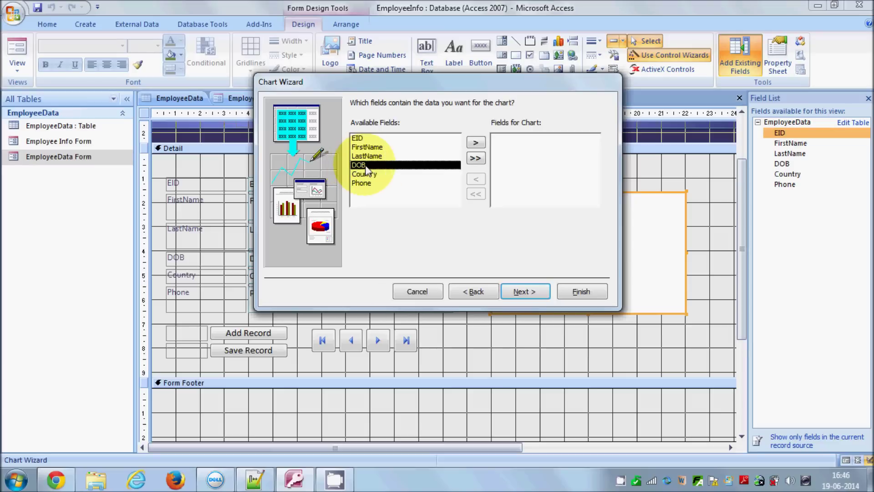
left_click(475, 143)
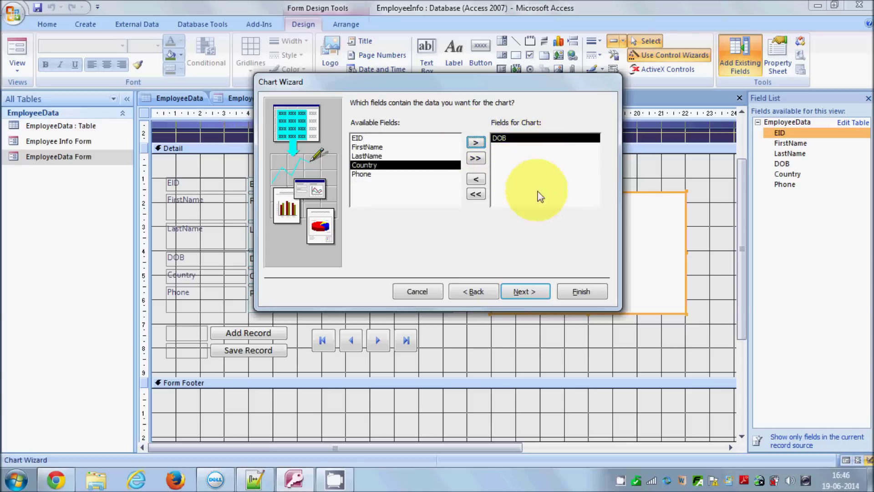
left_click(529, 290)
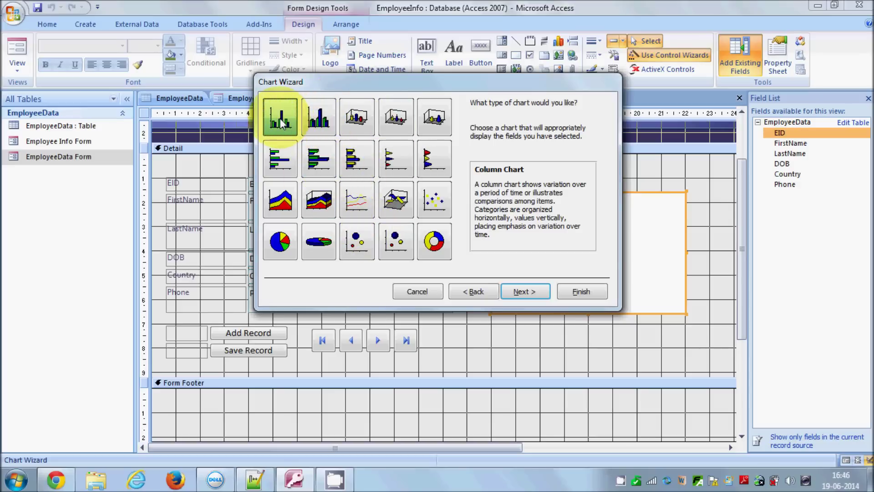
left_click(520, 295)
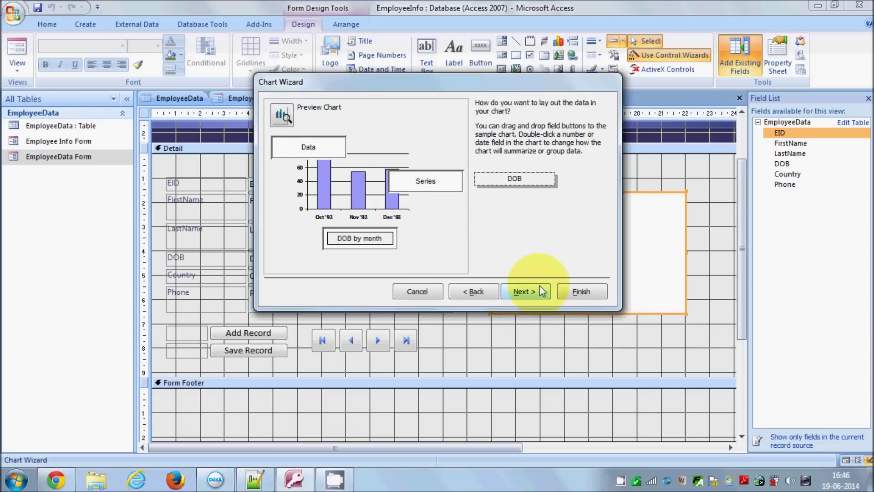
left_click(528, 290)
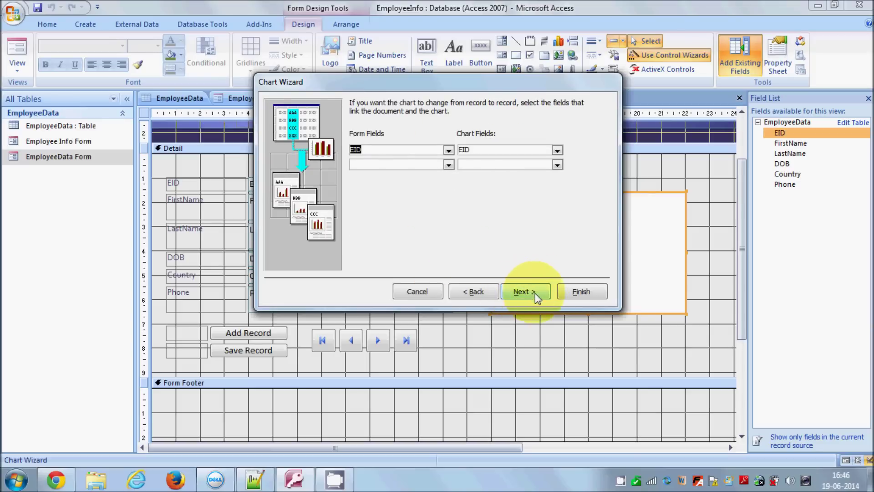
left_click(580, 293)
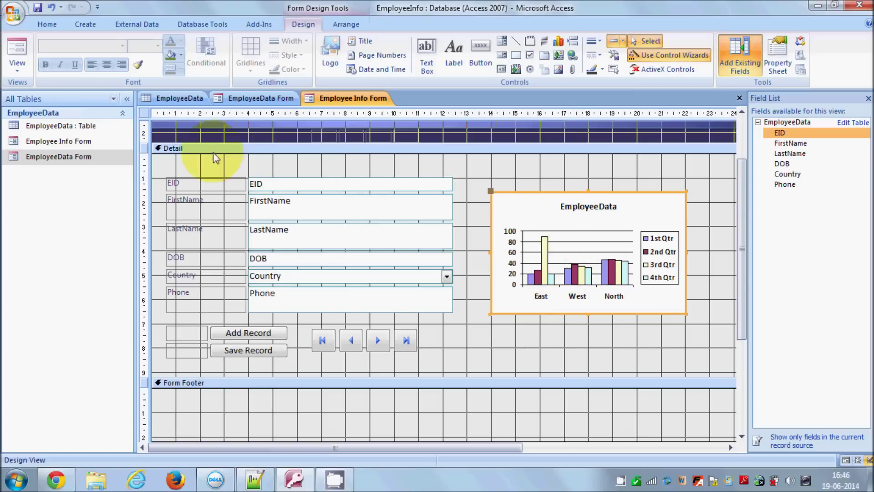
- In Layout View, move the chart up and closer to the text boxes, aligning its top with the EID field
left_click(26, 72)
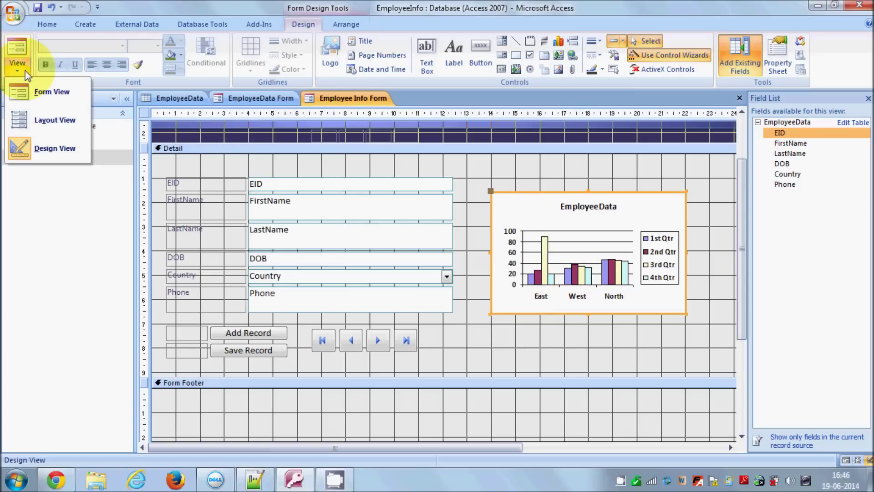
left_click(41, 121)
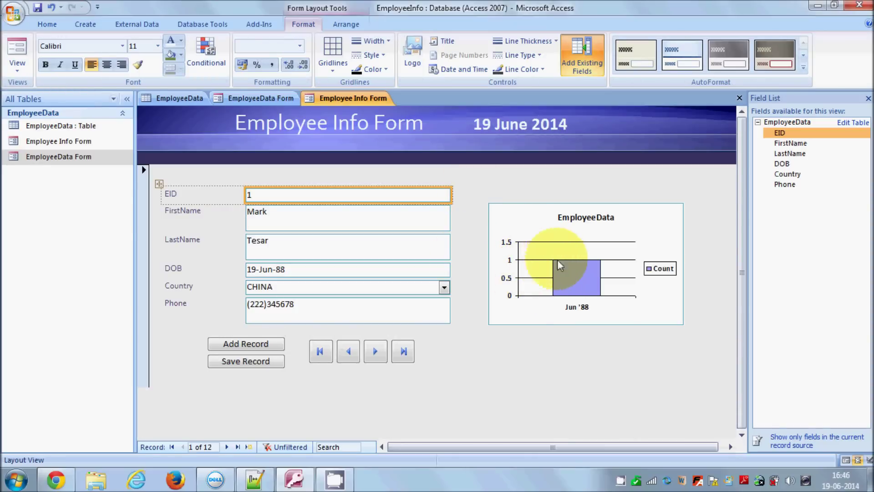
mouse_move(532, 244)
left_mouse_down()
mouse_move(514, 223)
mouse_move(519, 236)
left_mouse_up()
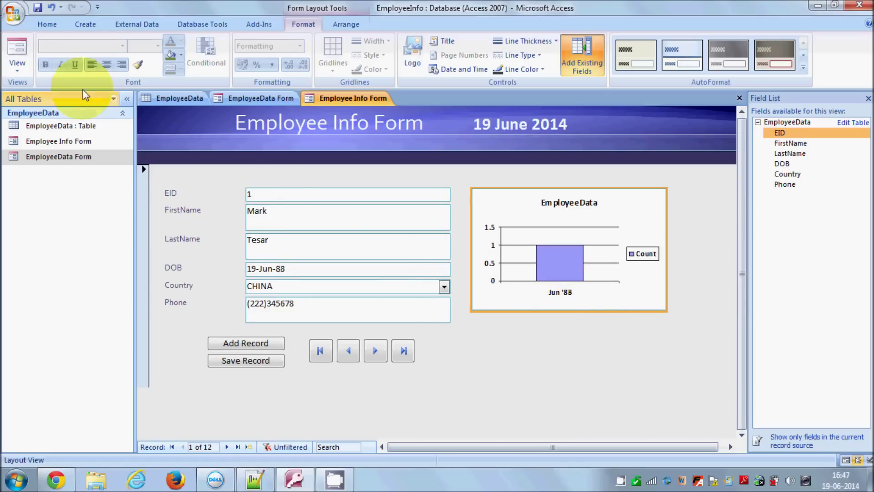
- In Design View, add a centered page number in Page N format to the page header, shown on the first page
left_click(17, 63)
left_click(32, 144)
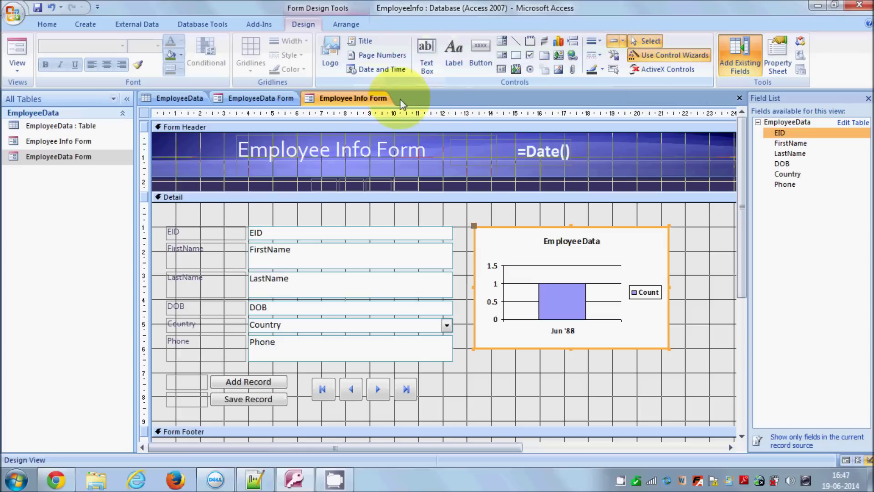
left_click(377, 56)
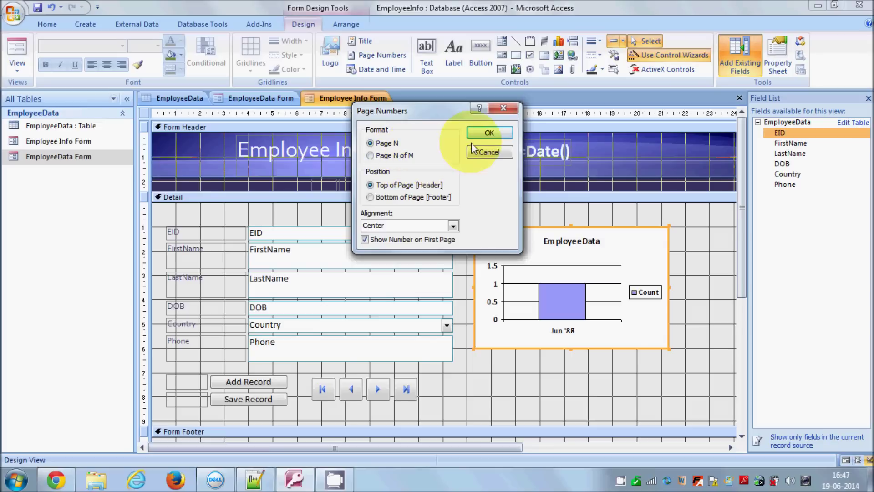
left_click(488, 133)
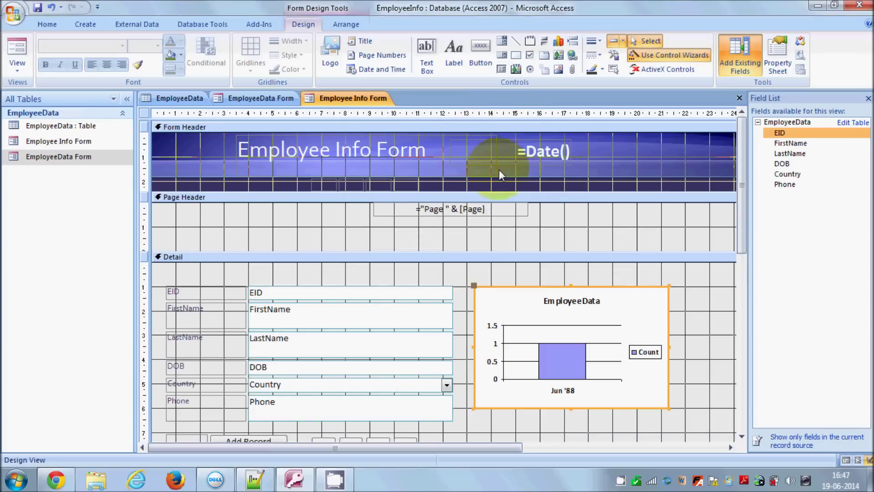
- Check the form with its chart and page number in Layout View
scroll(414, 182, "down", 3)
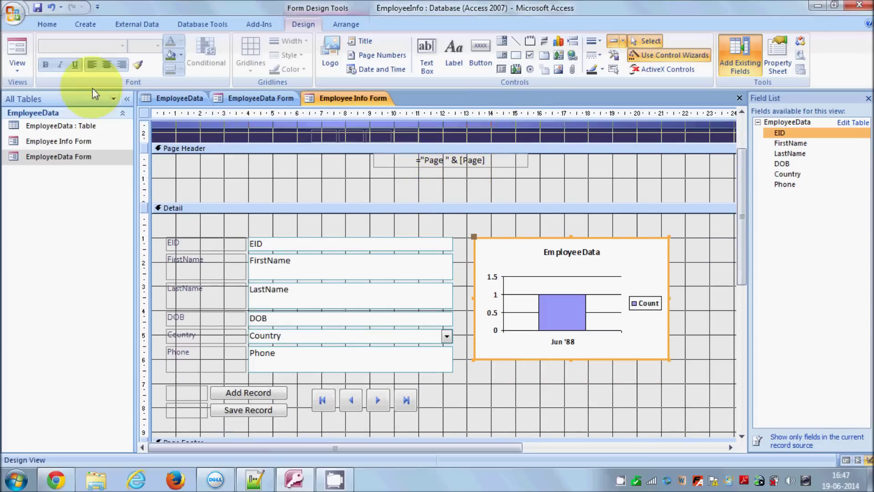
left_click(16, 66)
left_click(41, 120)
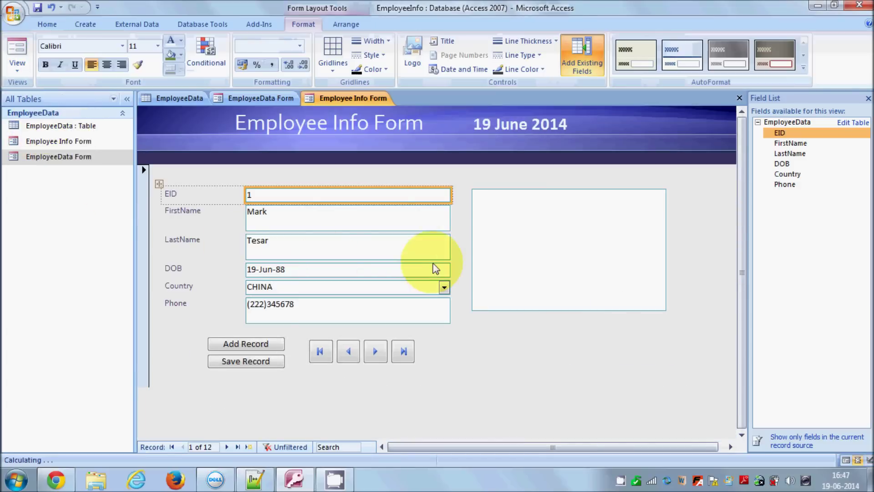